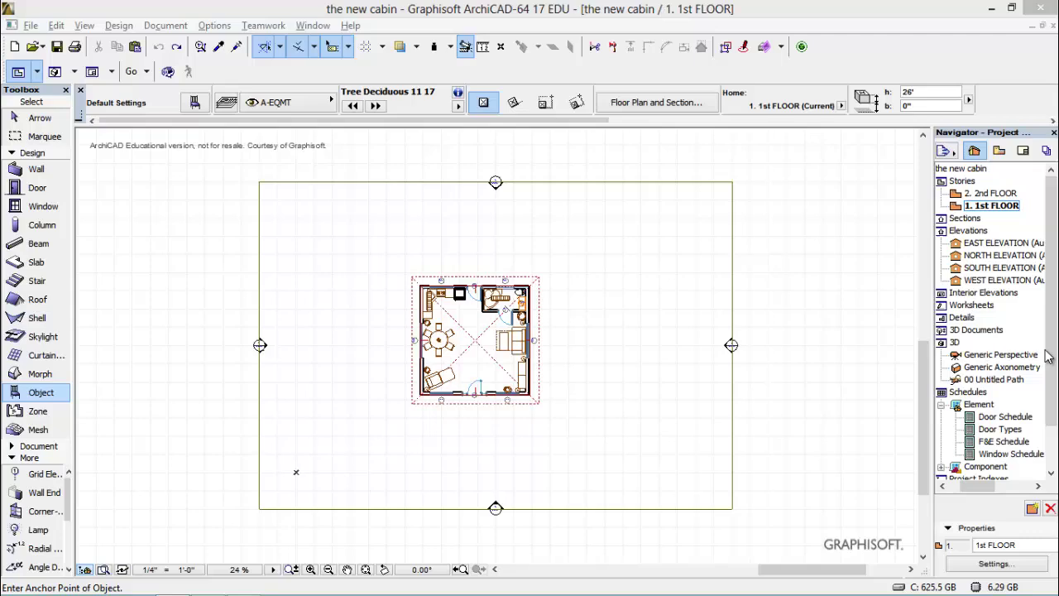
Open the cabin's Generic Perspective 3D view from the Navigator.
double_click(1003, 356)
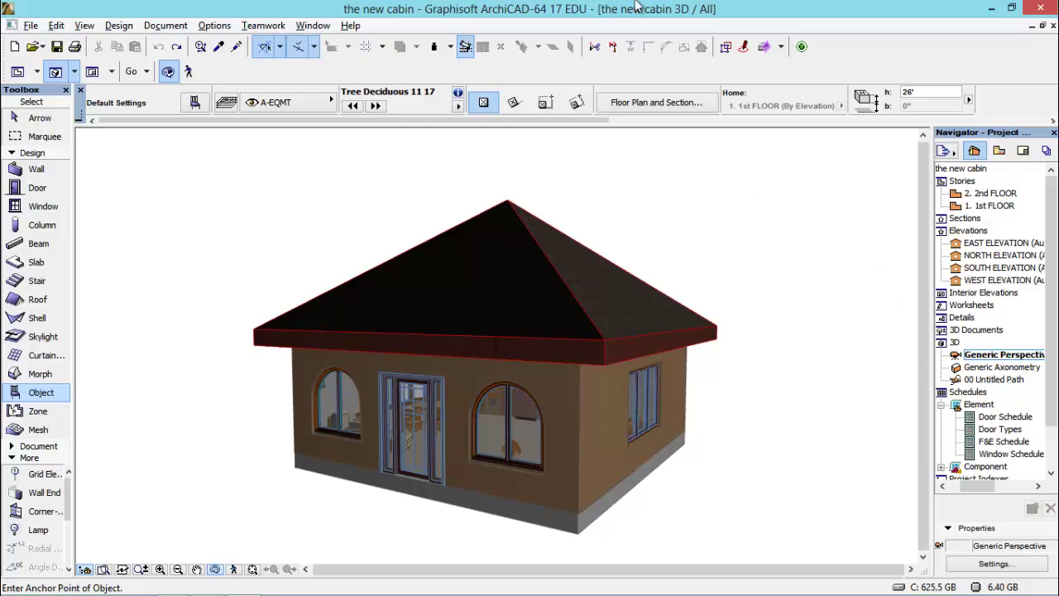
click(166, 25)
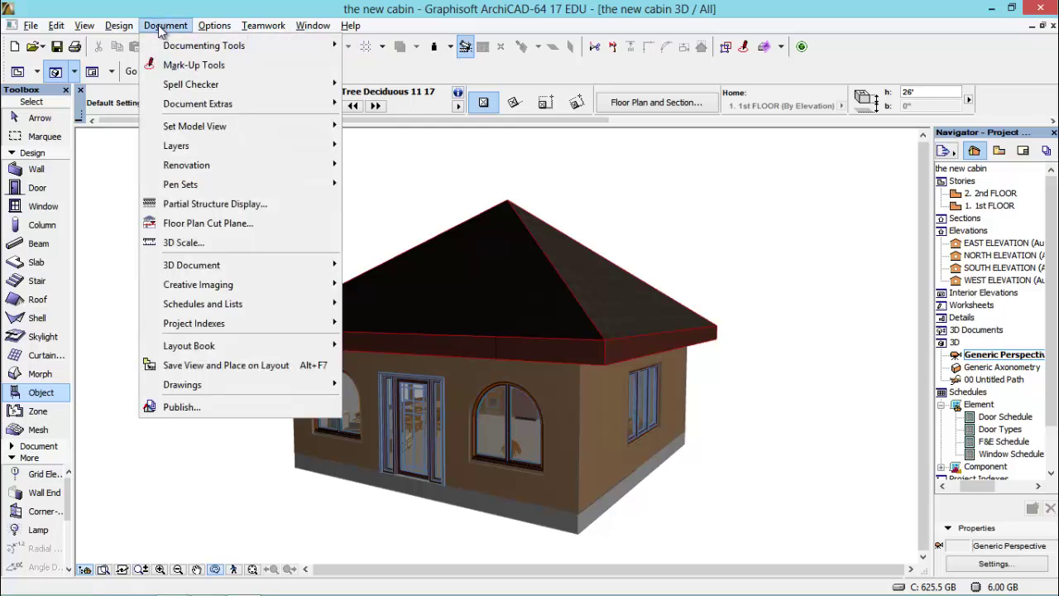
click(166, 24)
click(166, 24)
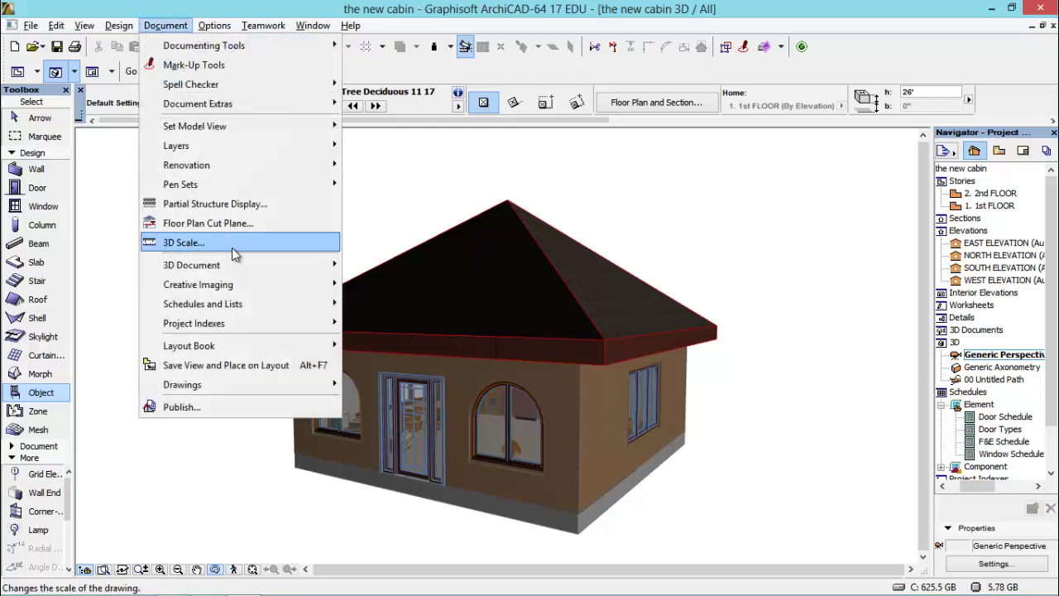
mouse_move(292, 292)
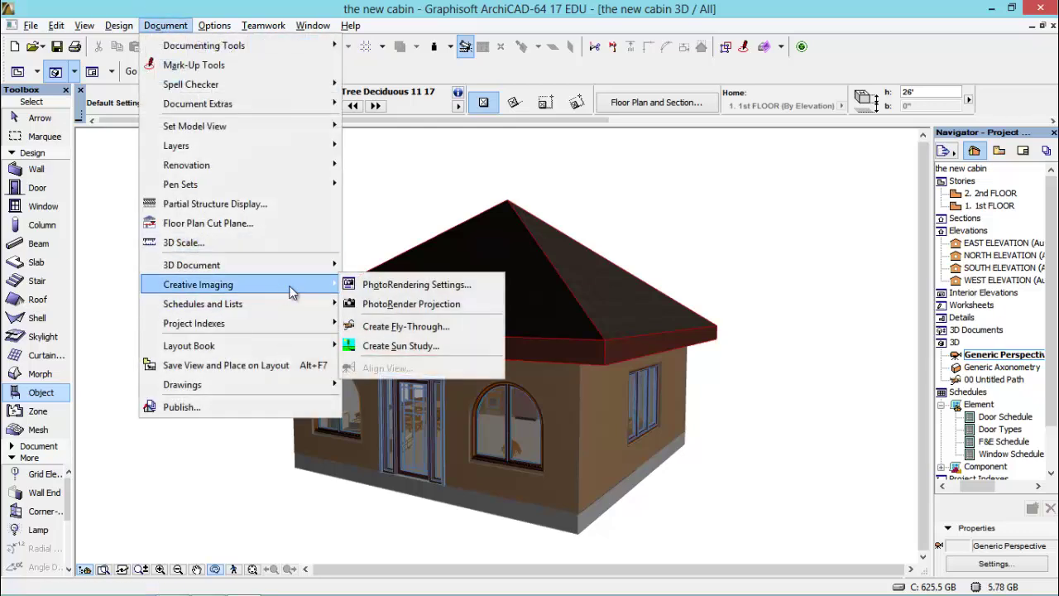
click(370, 303)
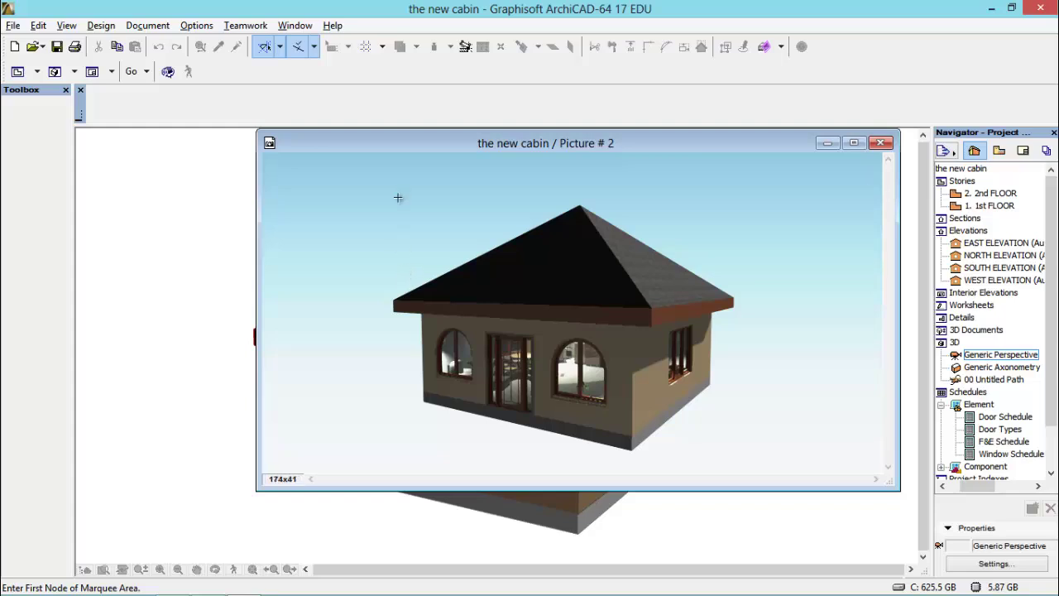
click(881, 142)
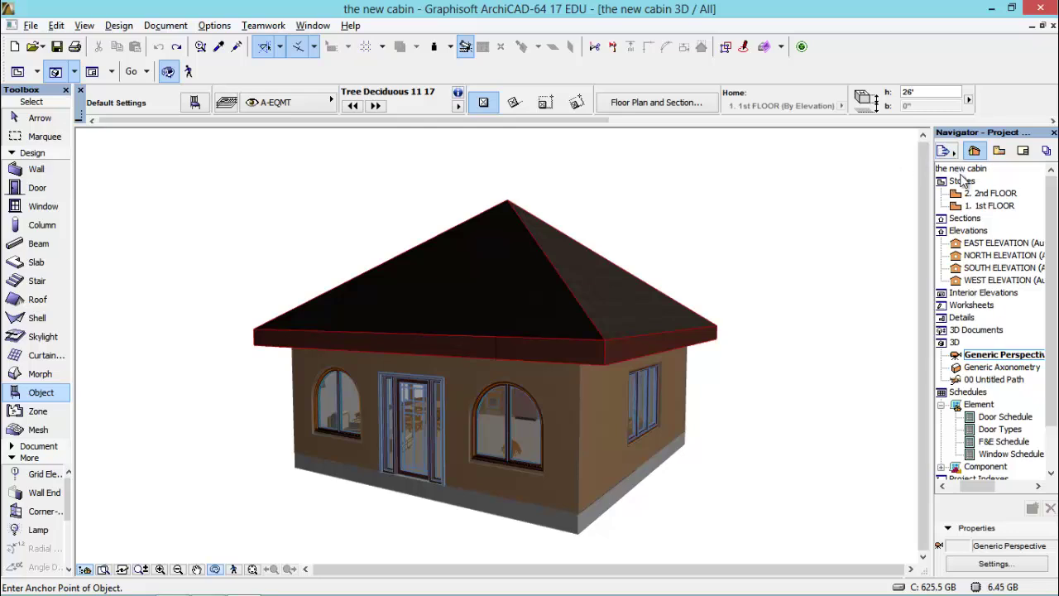
Switch the window back to the 1. 1st FLOOR story plan.
click(974, 208)
double_click(973, 210)
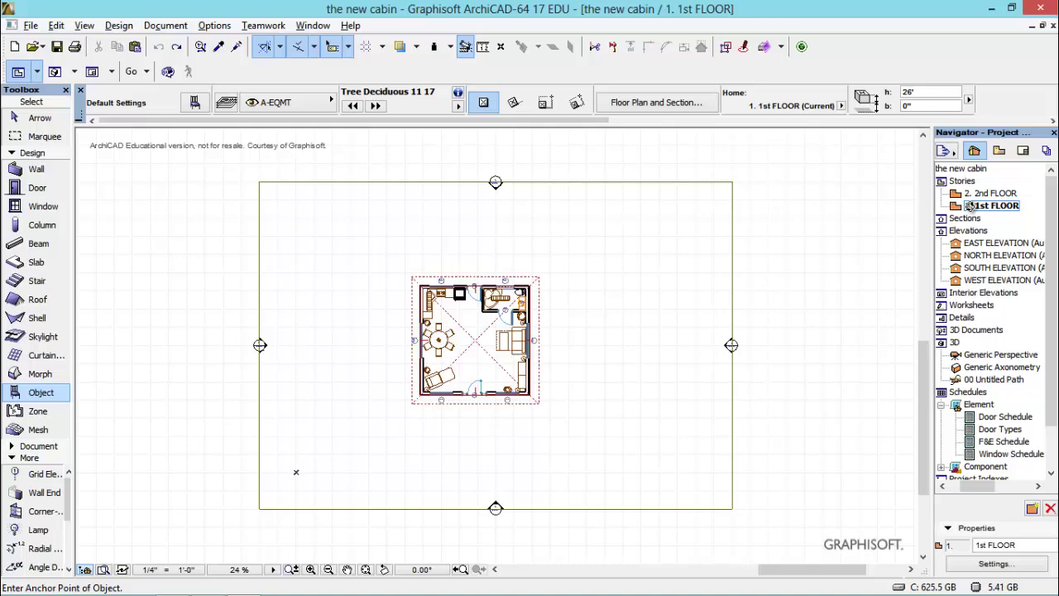
Draw a rectangular ground mesh across the plan, check it in 3D, then open EAST ELEVATION.
click(39, 437)
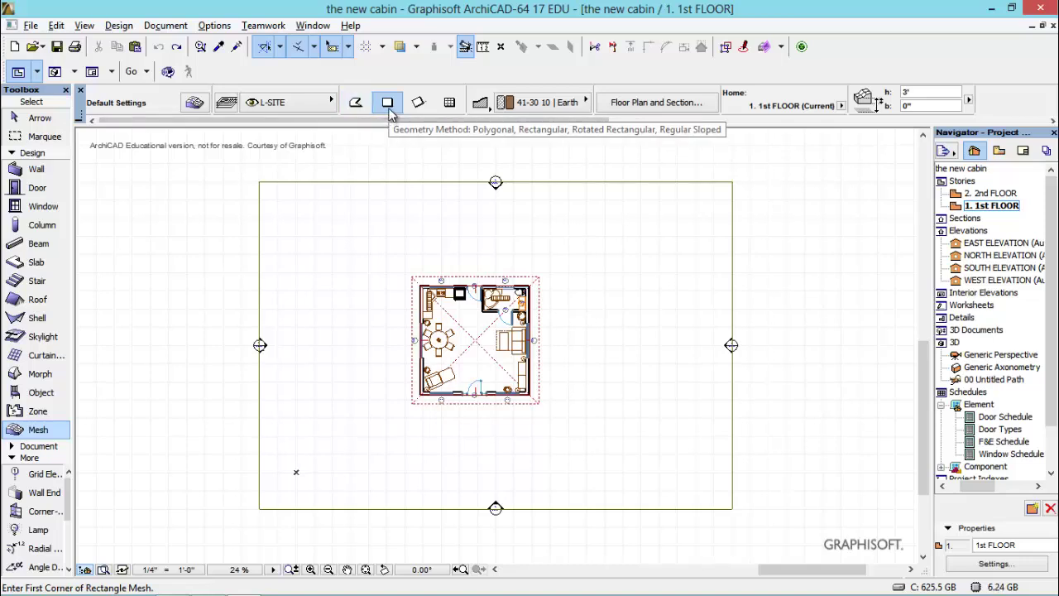
click(84, 560)
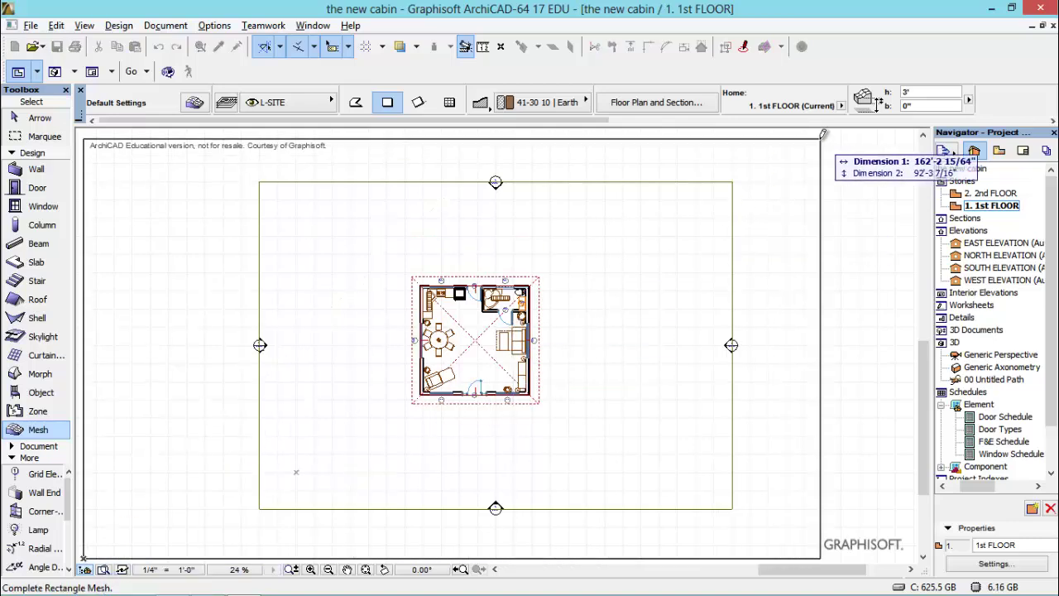
click(911, 129)
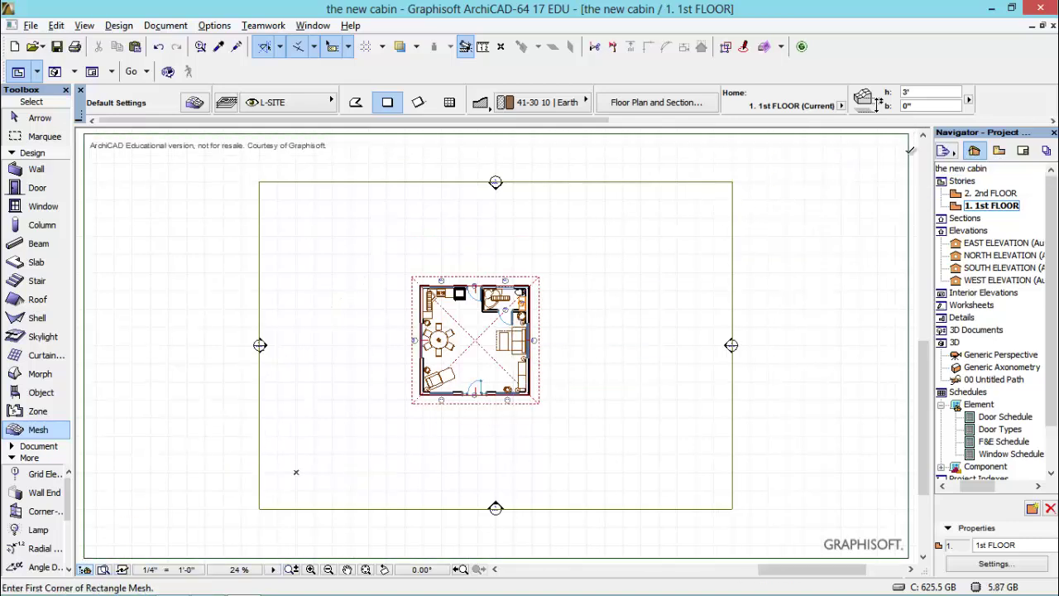
double_click(992, 356)
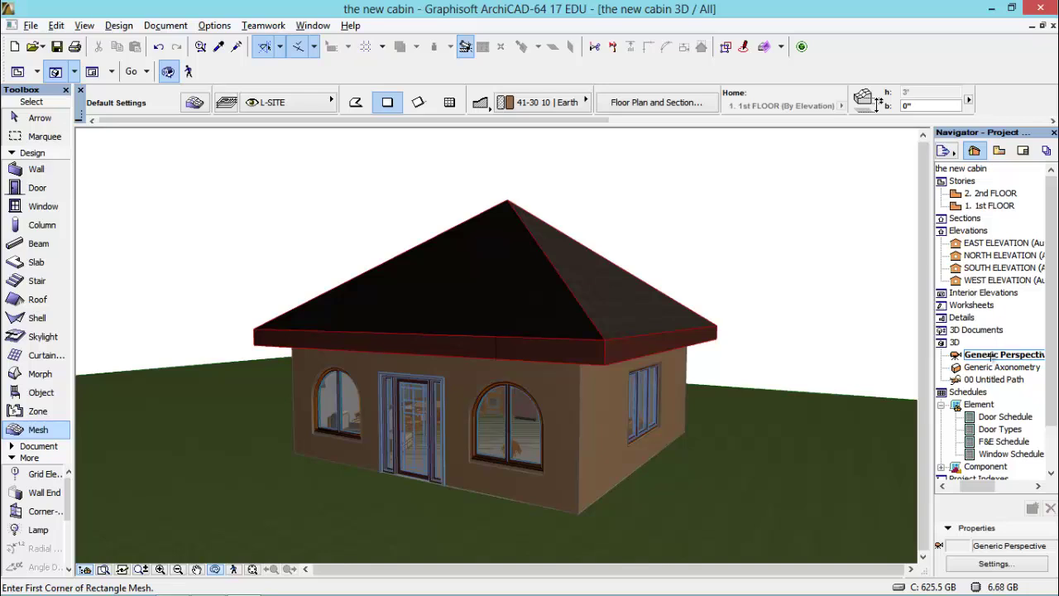
double_click(990, 243)
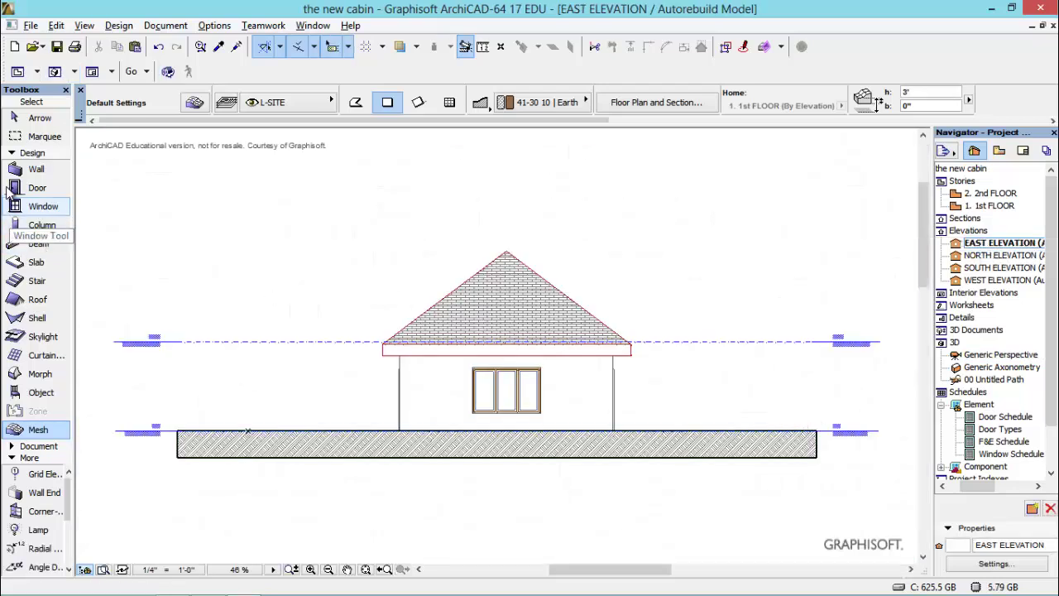
Move the ground mesh down 6 inches in the elevation, check it in 3D, and return to 1st FLOOR.
click(35, 119)
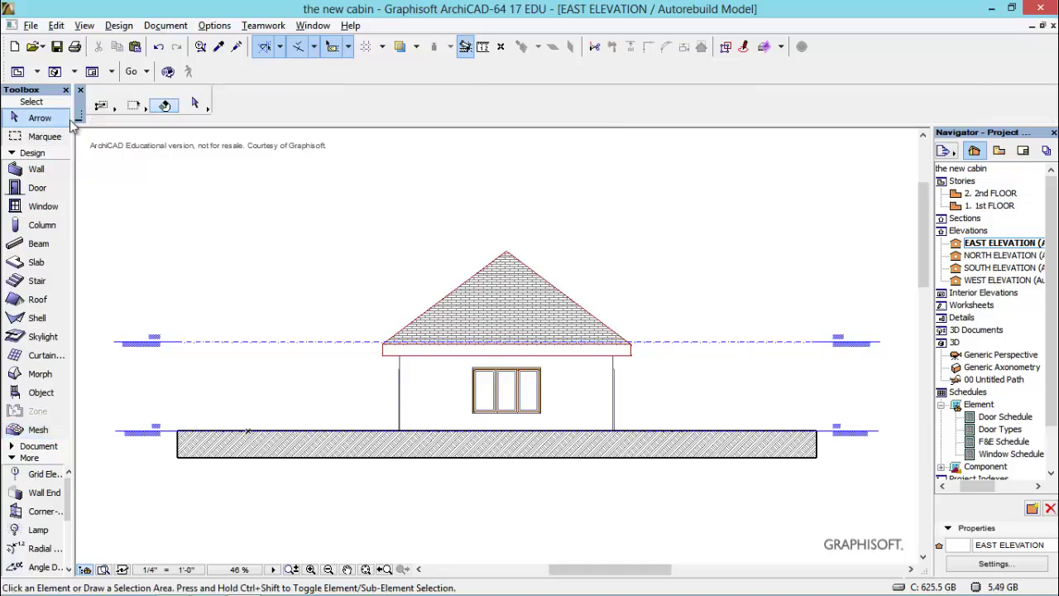
click(236, 447)
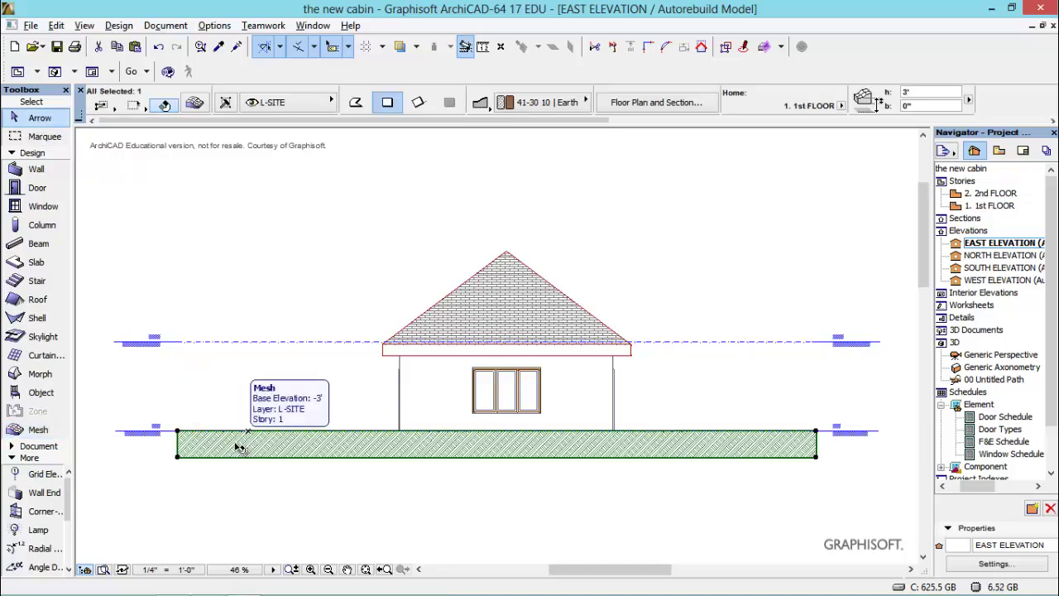
click(179, 433)
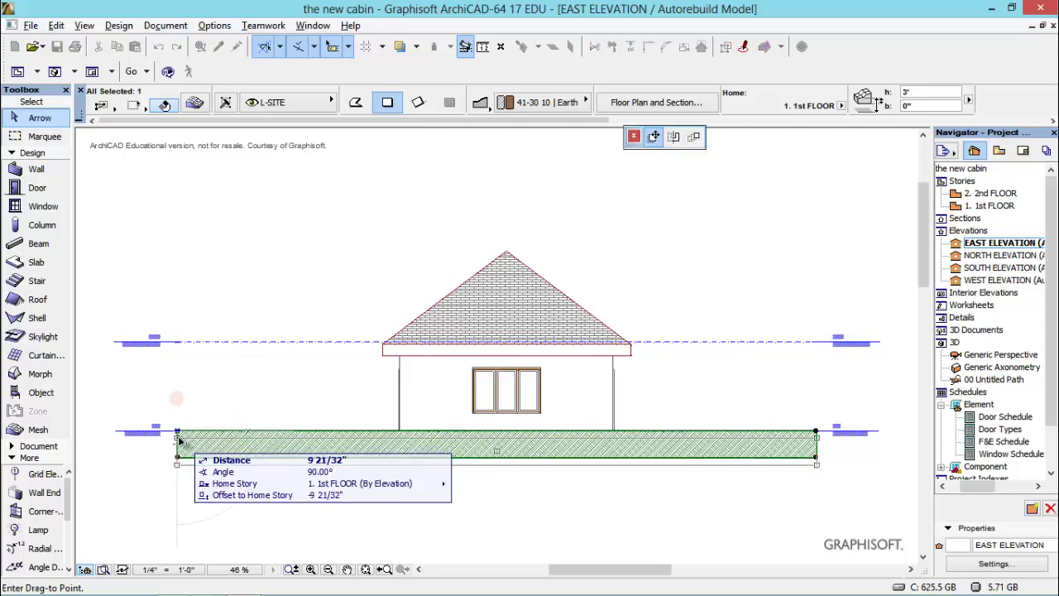
text(6)
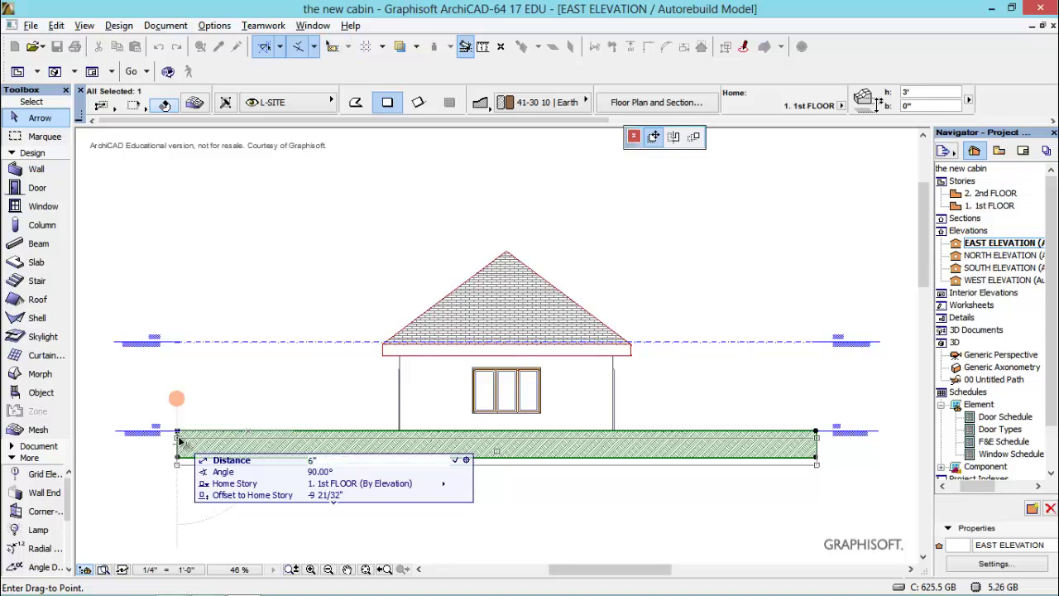
key(Return)
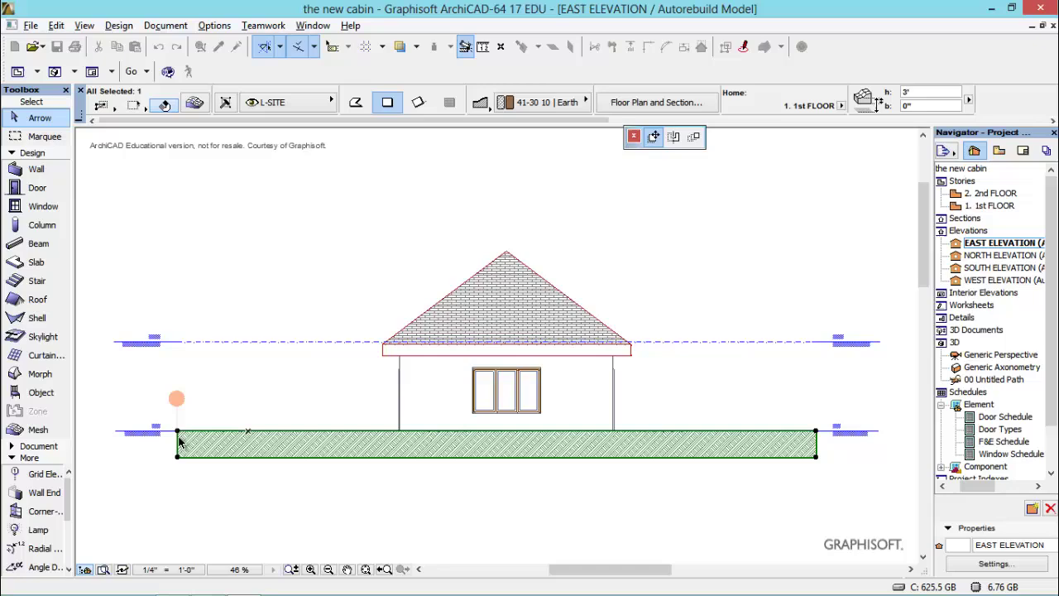
key(Escape)
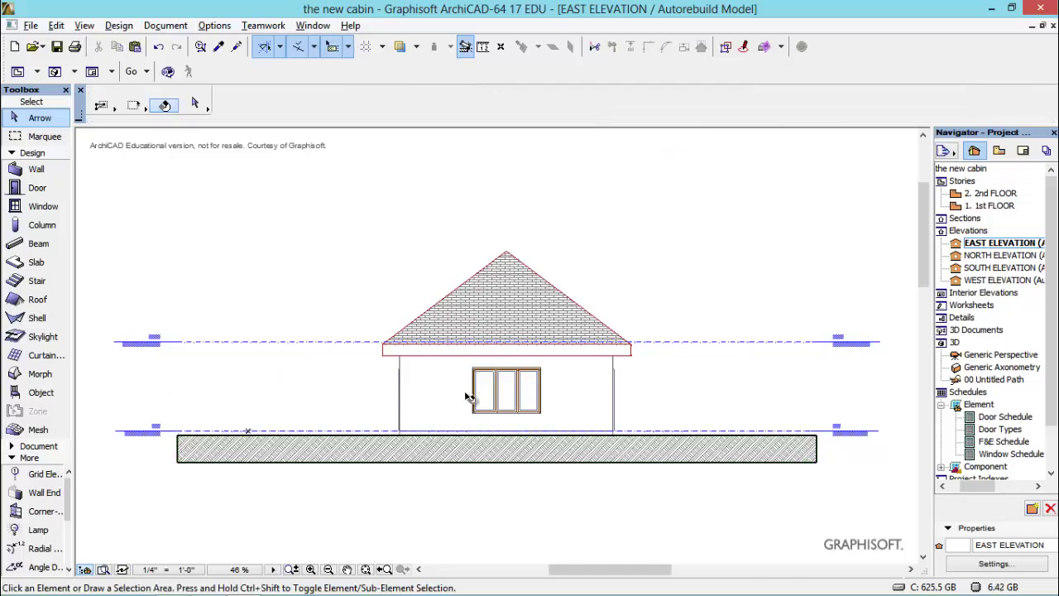
double_click(1002, 355)
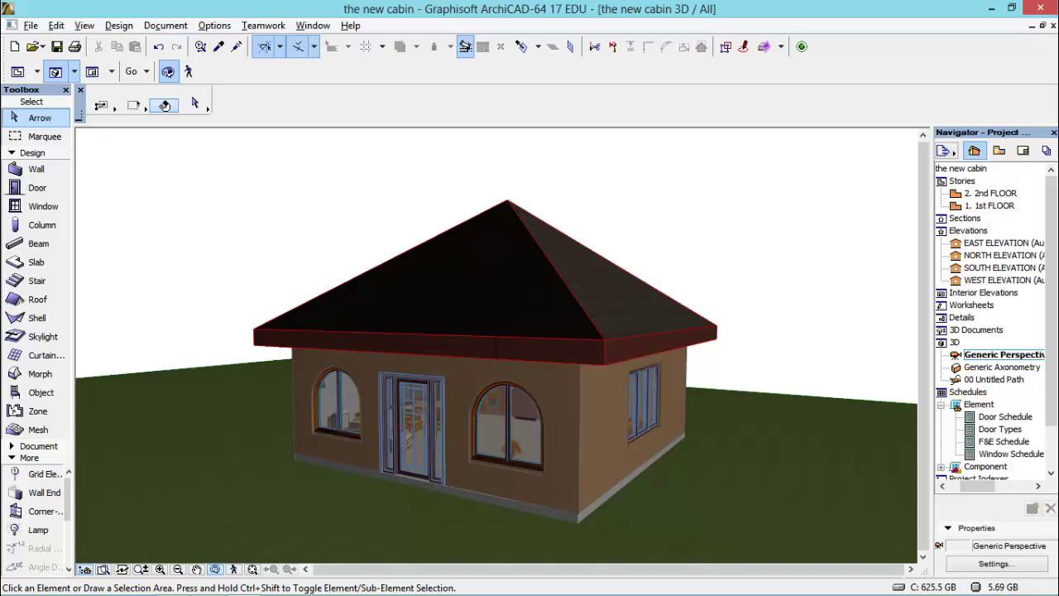
double_click(993, 207)
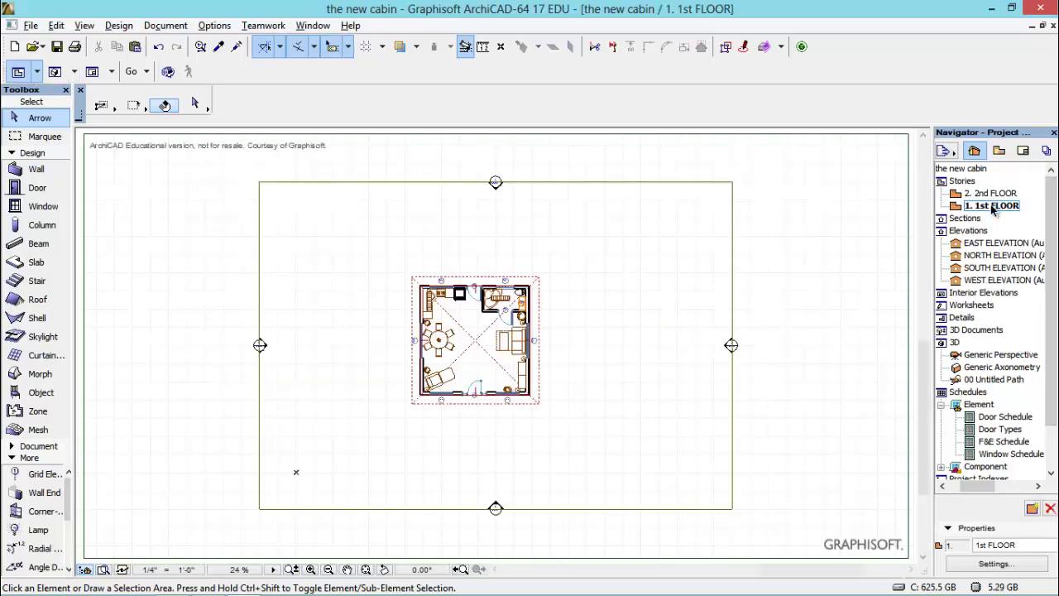
Draw a small slab below the cabin's bottom wall and a wider slab along its top side.
click(36, 262)
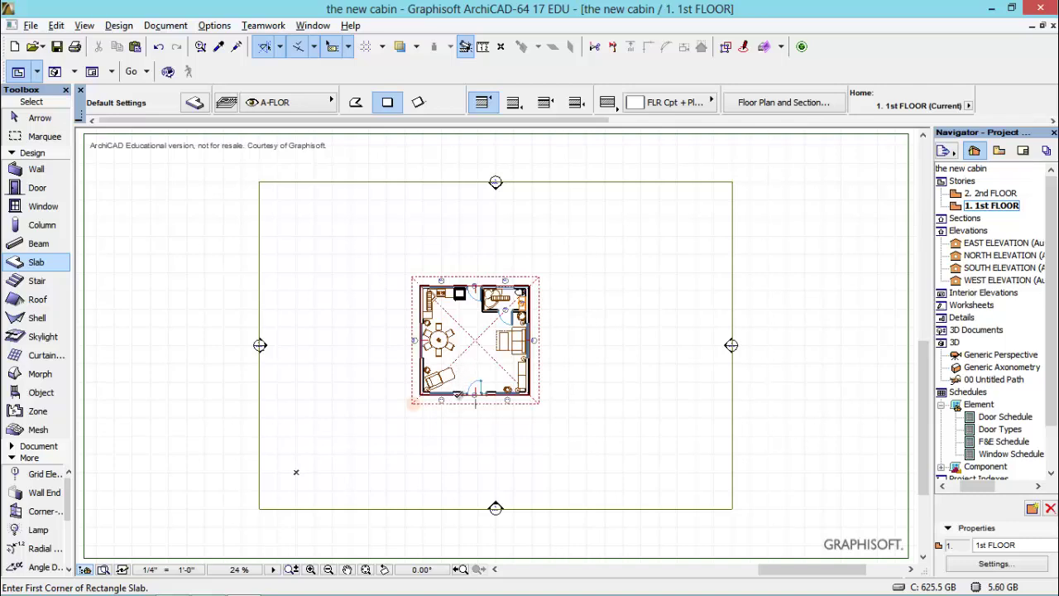
click(453, 396)
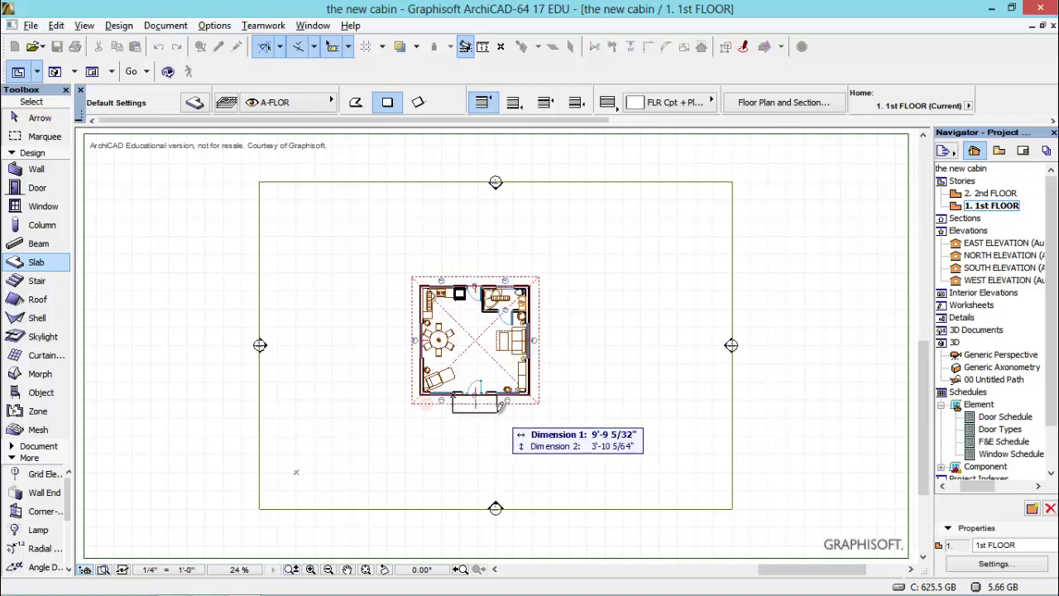
click(498, 411)
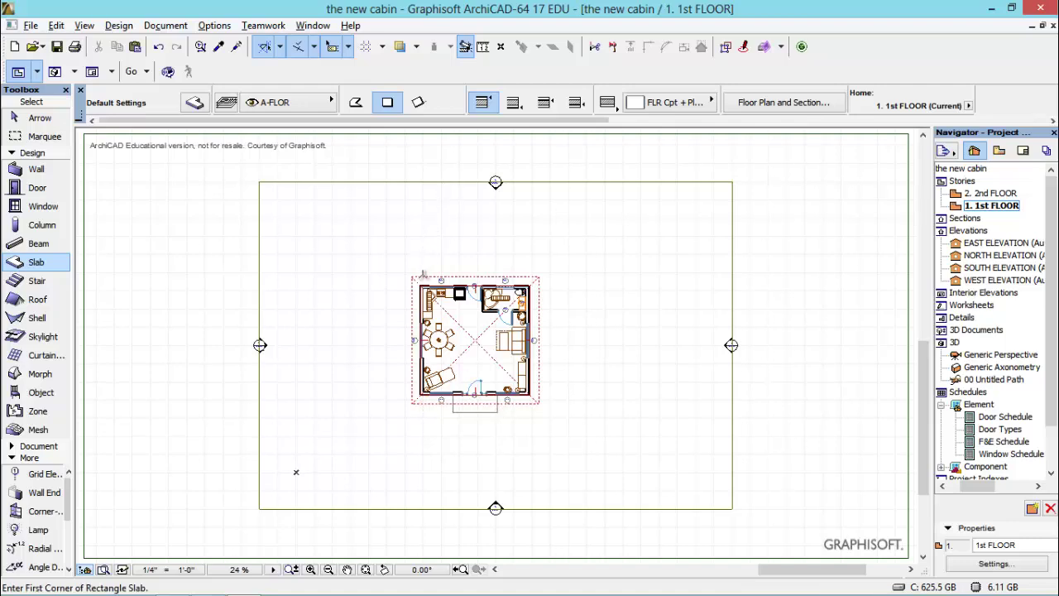
click(420, 286)
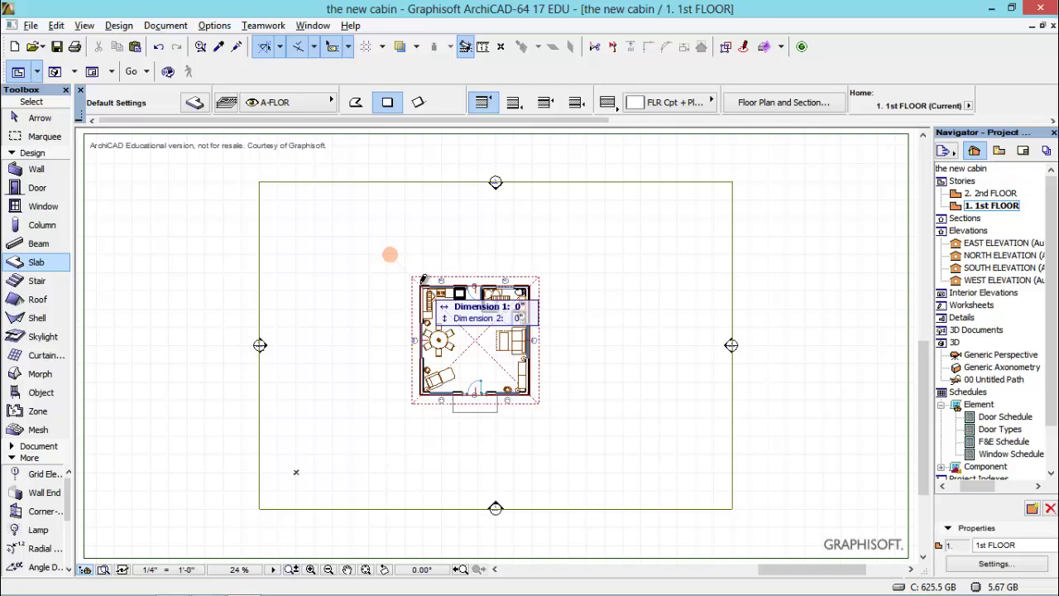
click(531, 246)
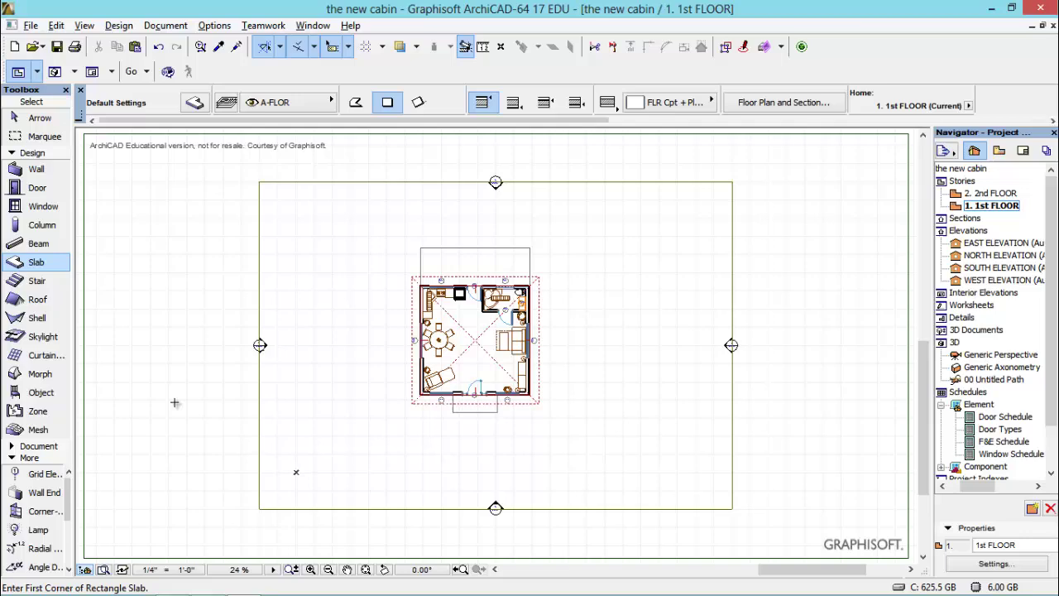
click(40, 391)
Search the object library for 'tree' and pick Tree Deciduous 11 17 from the results.
double_click(40, 391)
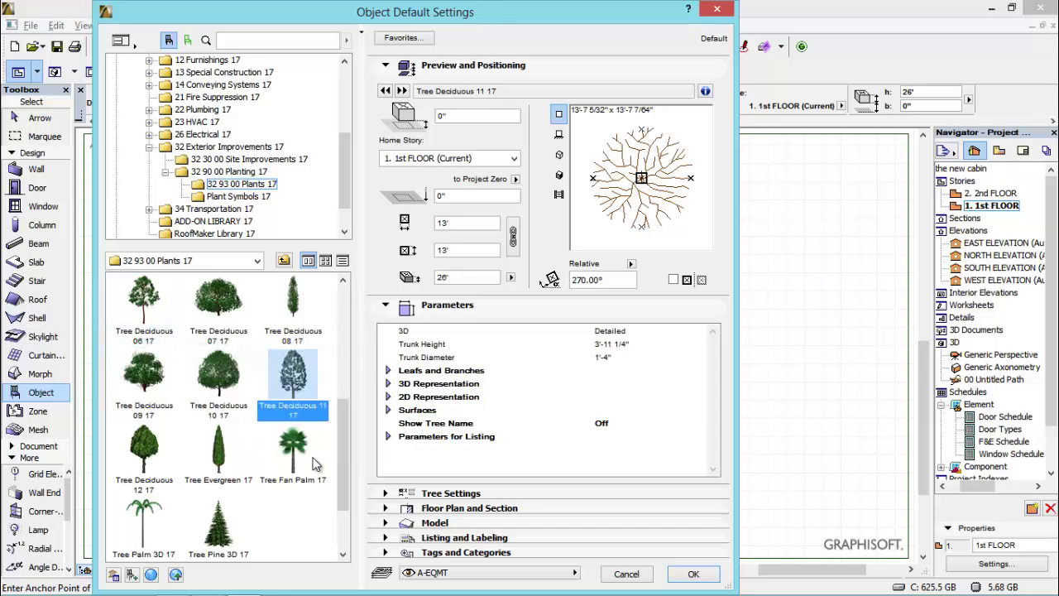
drag(342, 441, 342, 323)
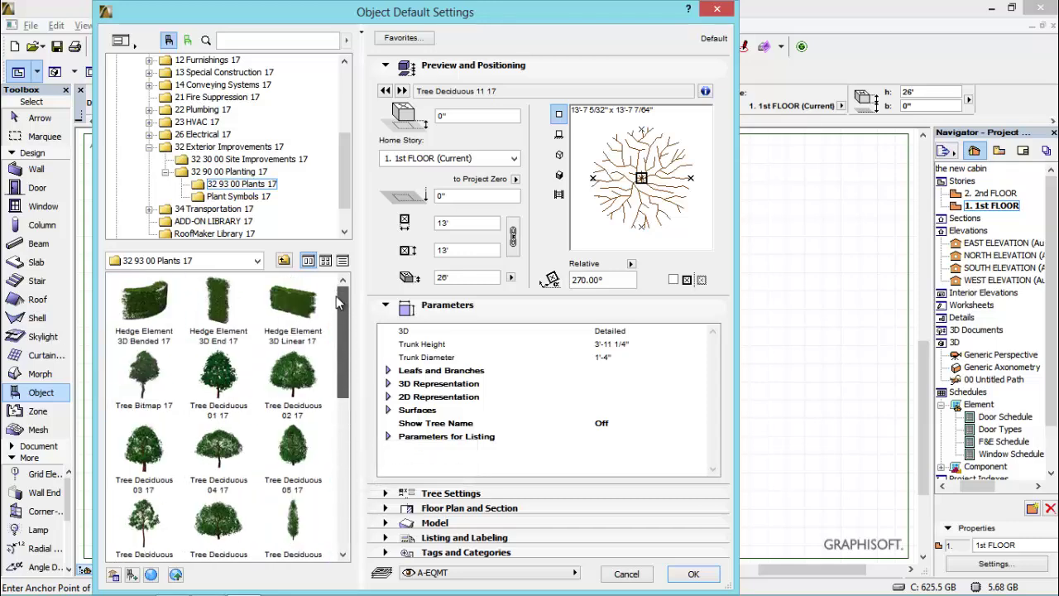
click(239, 41)
text(srub)
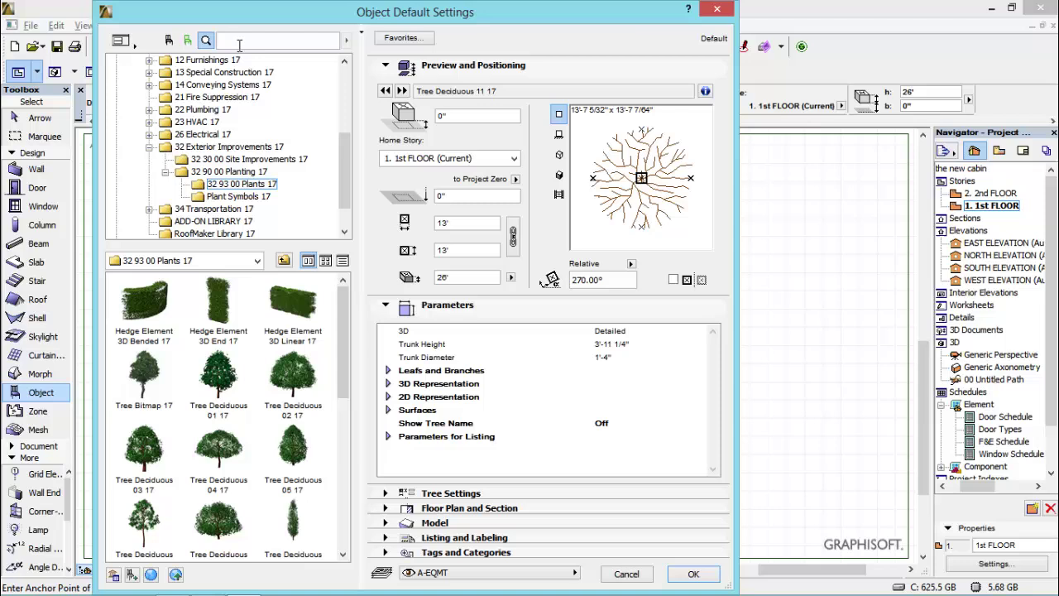
key(Return)
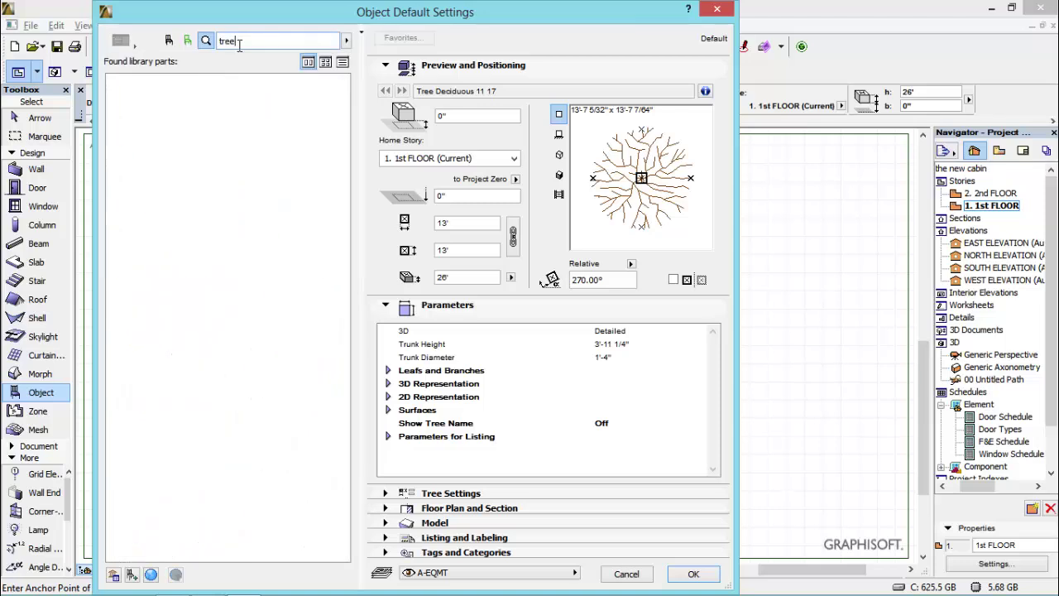
key(Return)
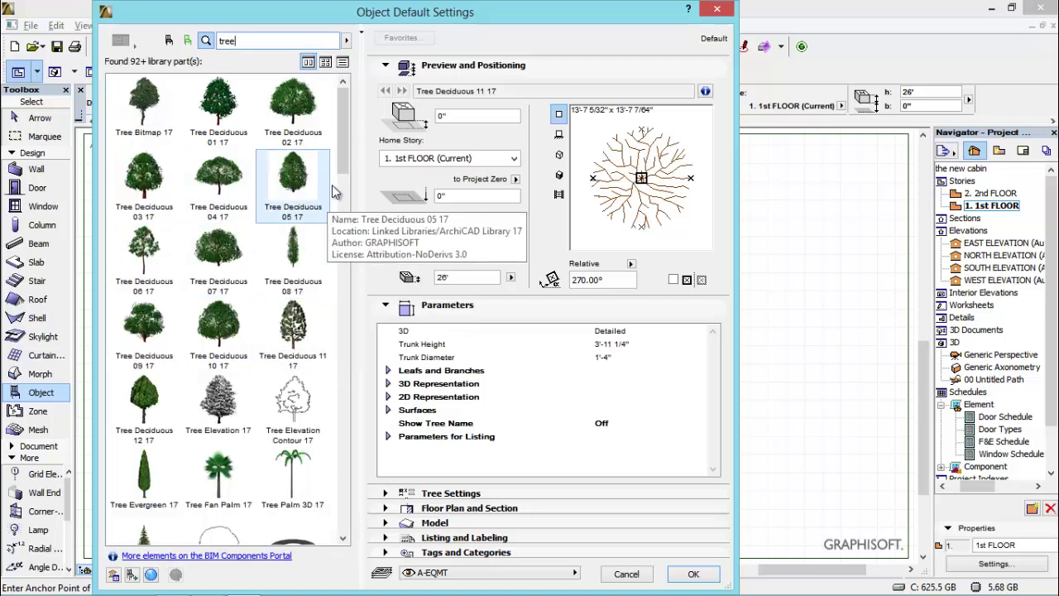
mouse_move(349, 169)
mouse_down()
mouse_move(354, 350)
mouse_move(345, 418)
mouse_move(331, 288)
mouse_move(340, 172)
mouse_up()
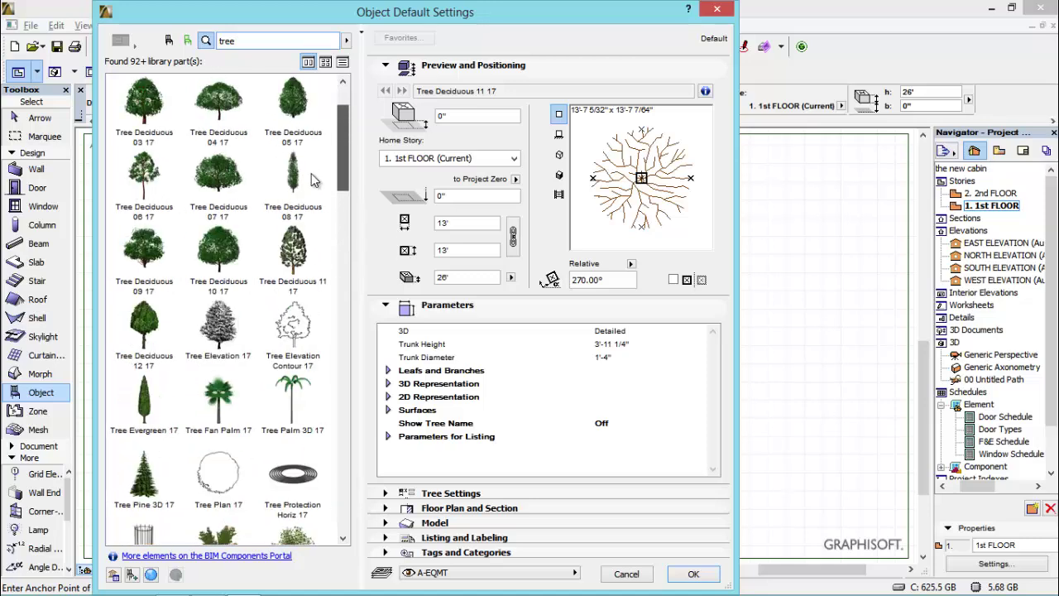
click(307, 174)
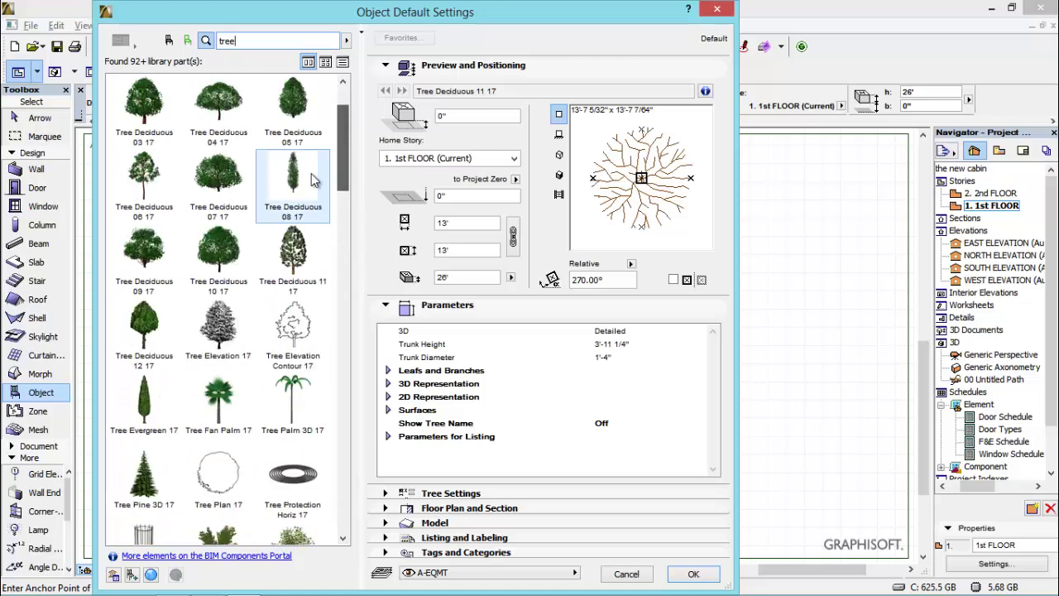
click(295, 260)
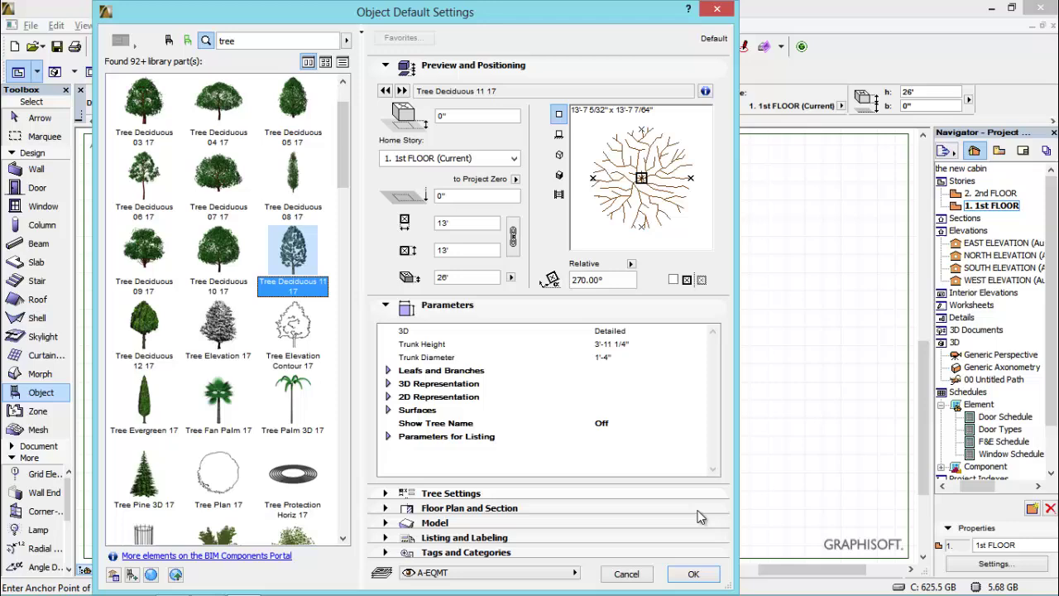
Confirm the tree settings and place three trees: below-left, upper-left, and right of the cabin.
click(692, 575)
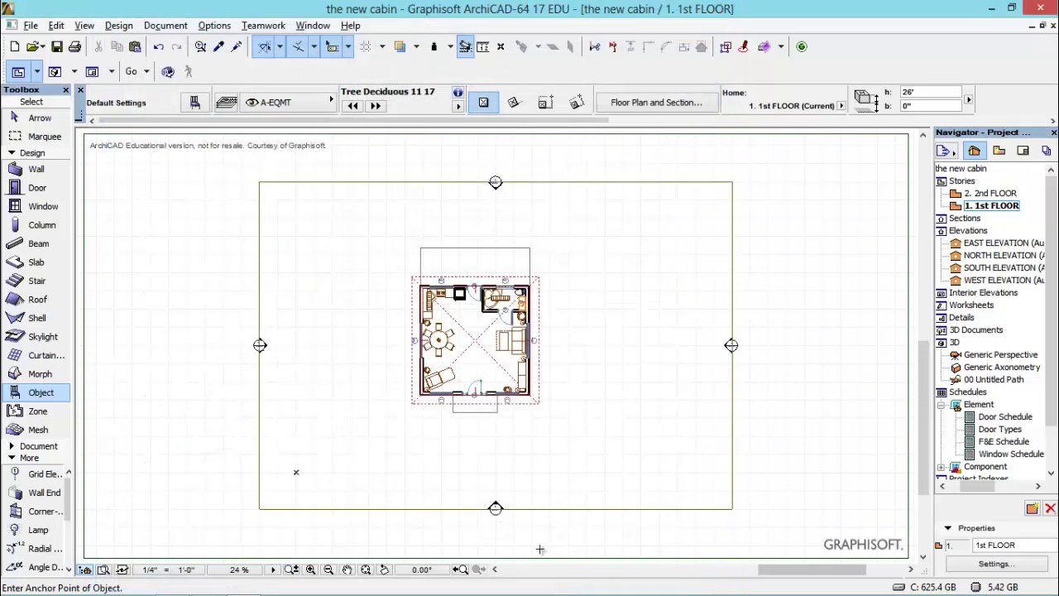
click(394, 415)
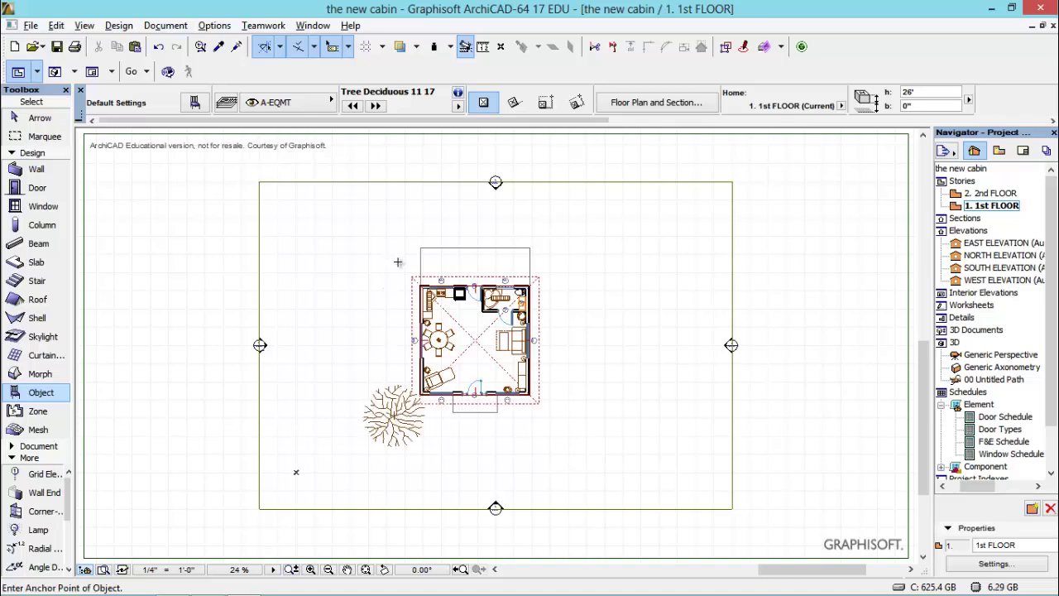
click(393, 260)
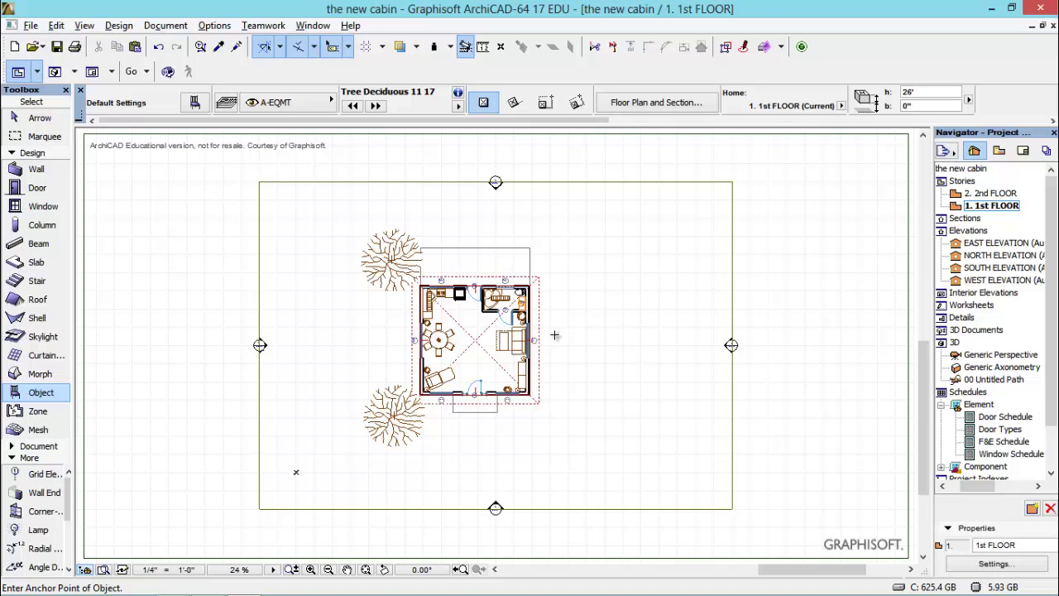
click(563, 391)
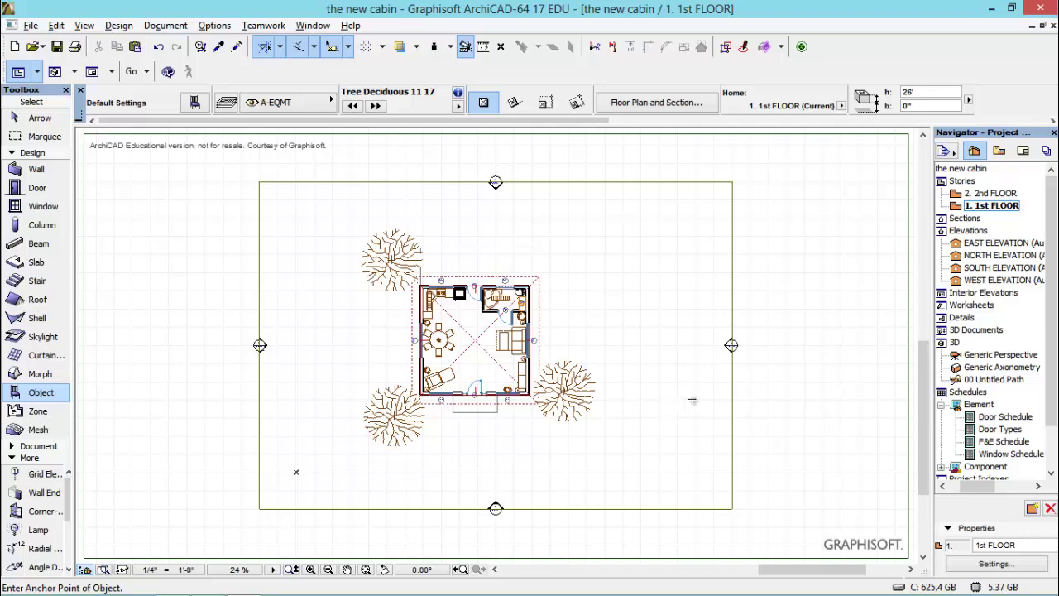
In the 3D perspective, raise the tree behind the roof from 26' to 36' tall.
double_click(1022, 356)
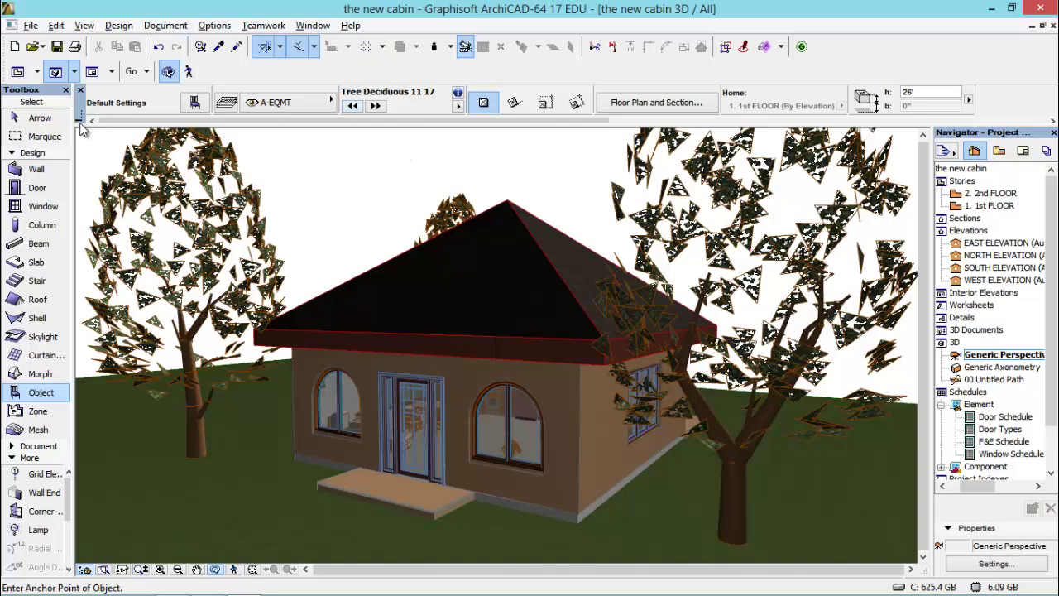
click(34, 118)
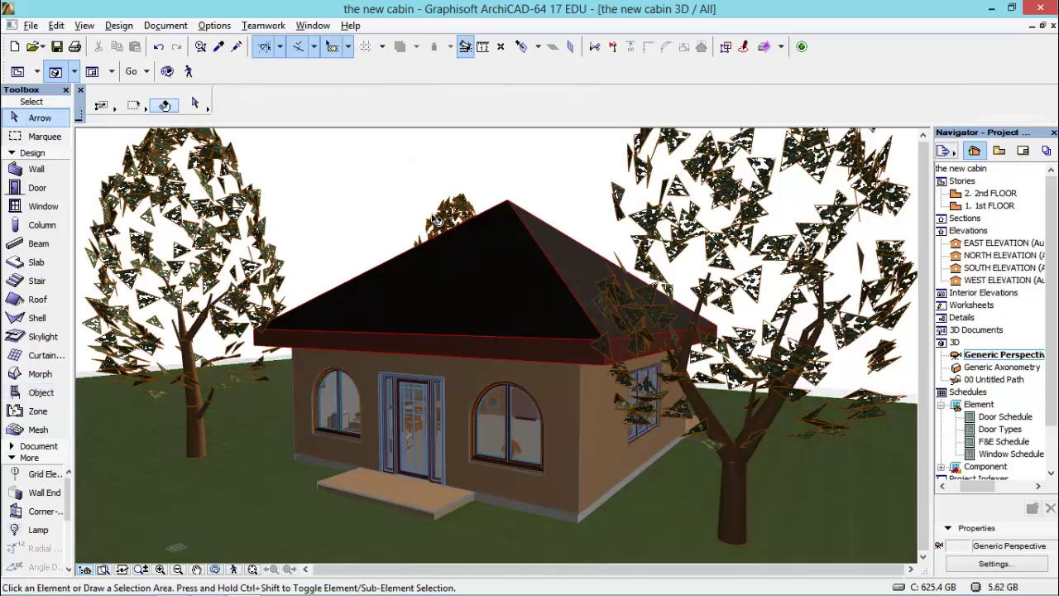
click(437, 221)
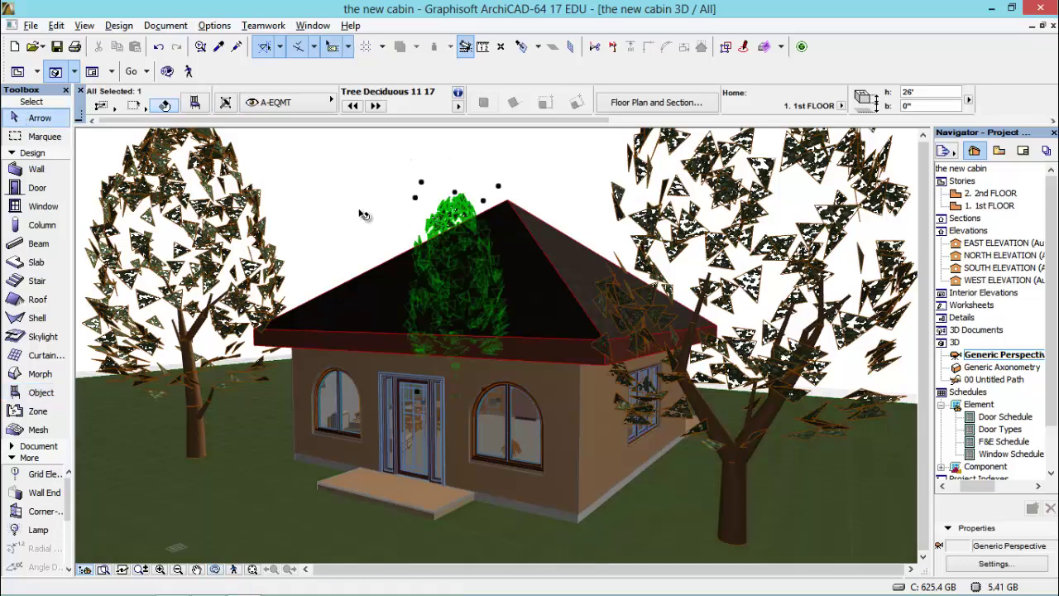
click(205, 110)
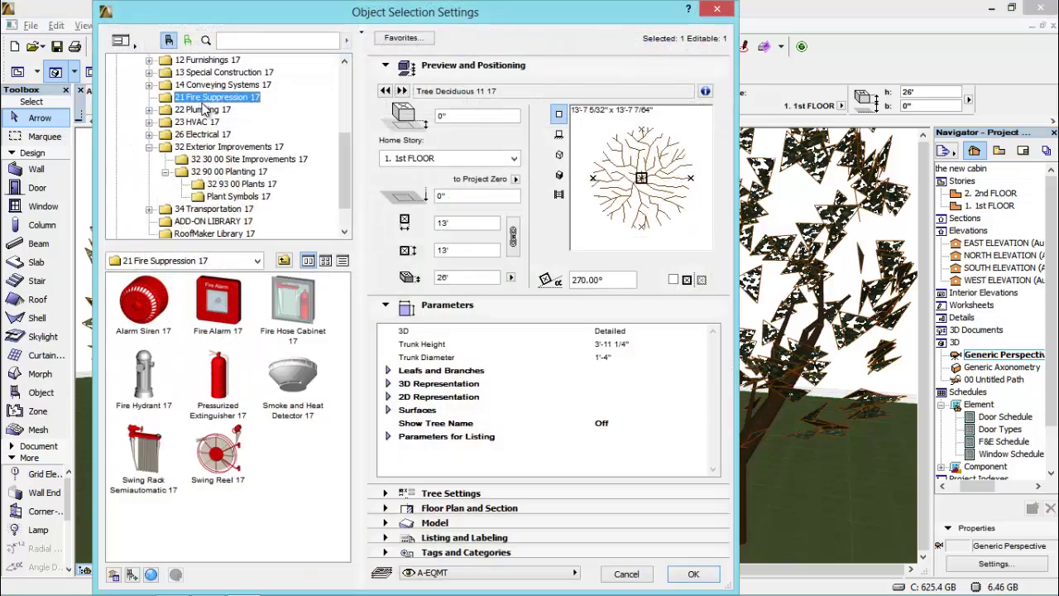
click(466, 277)
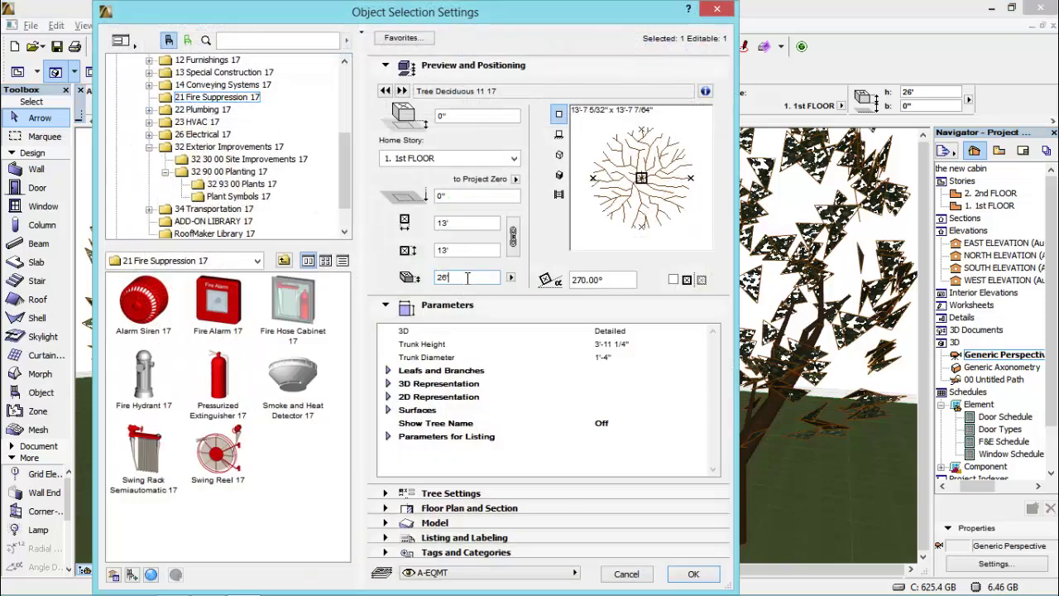
key(BackSpace)
key(BackSpace)
key(BackSpace)
text(36)
click(695, 577)
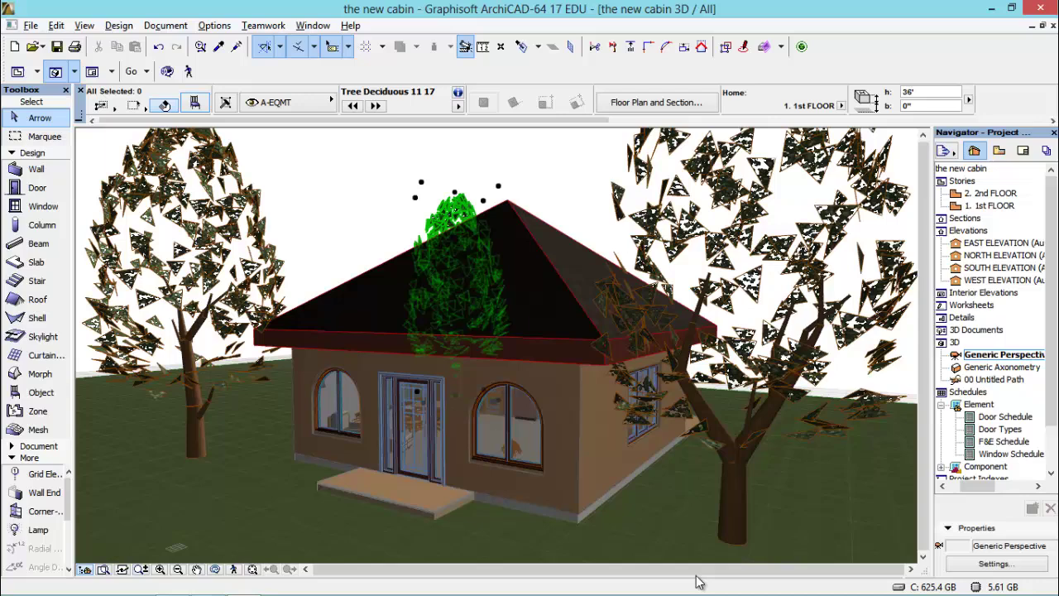
Deselect the tree, render the 3D view with Creative Imaging > PhotoRender Projection, then close the picture.
click(276, 521)
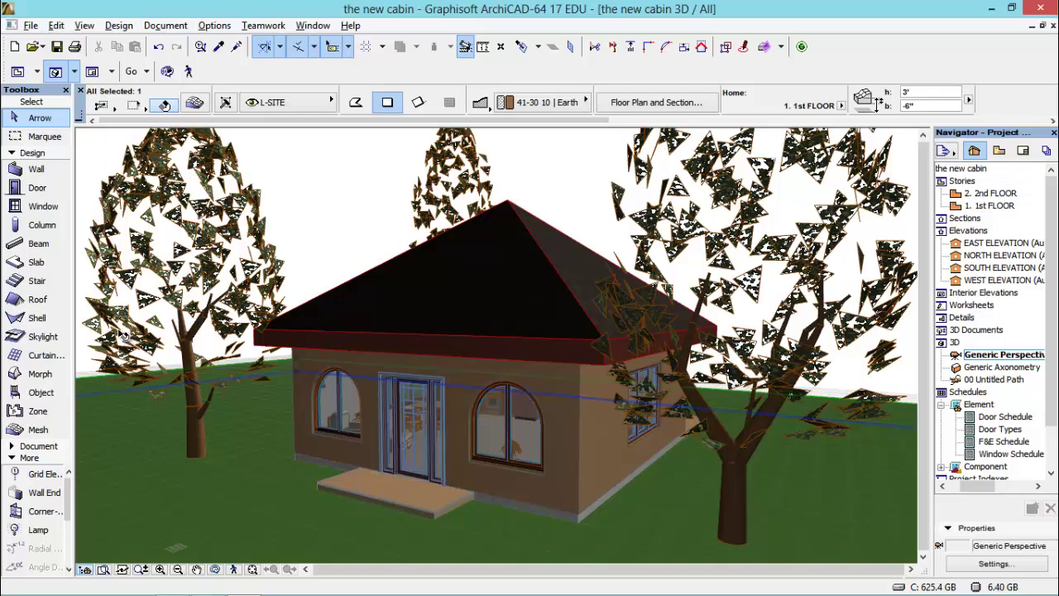
click(165, 26)
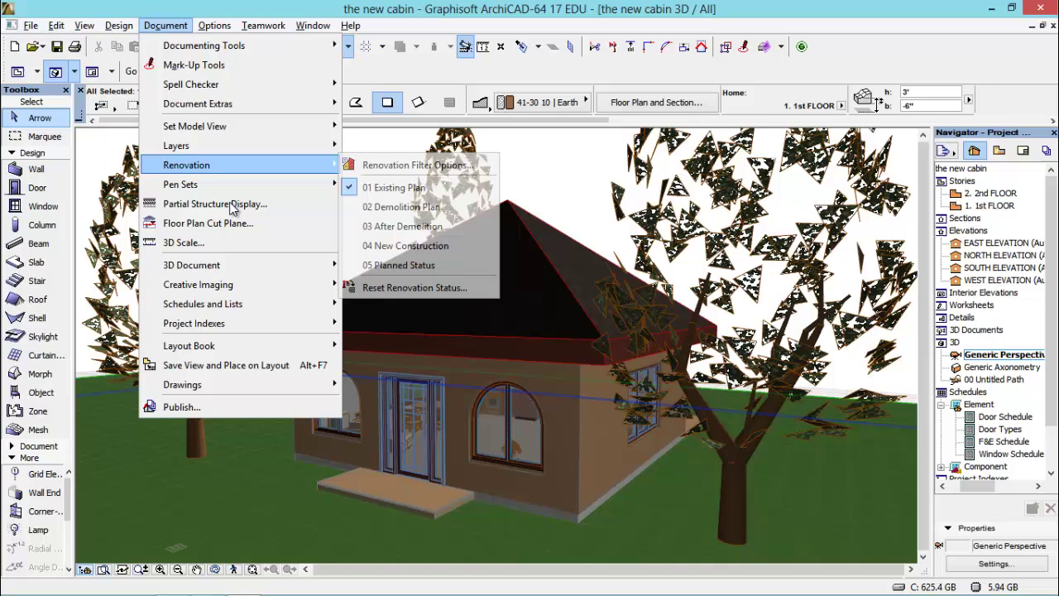
mouse_move(292, 291)
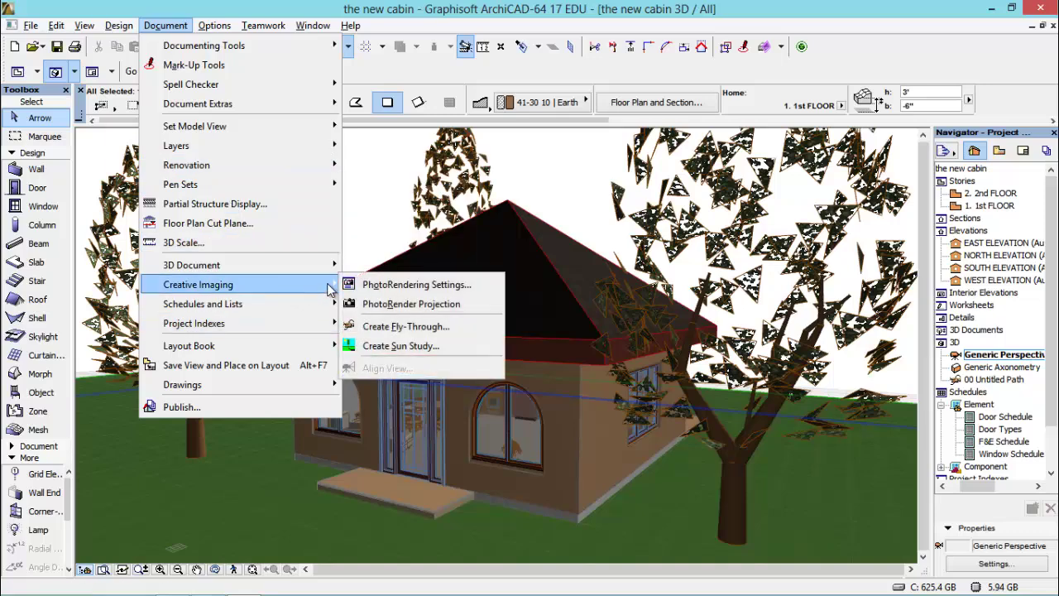
click(395, 307)
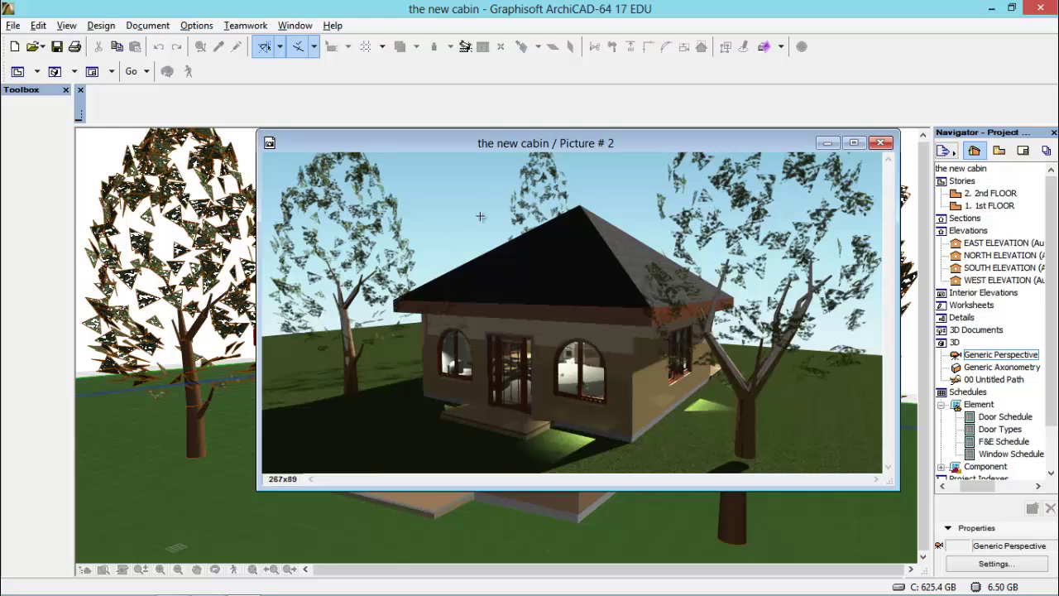
click(882, 144)
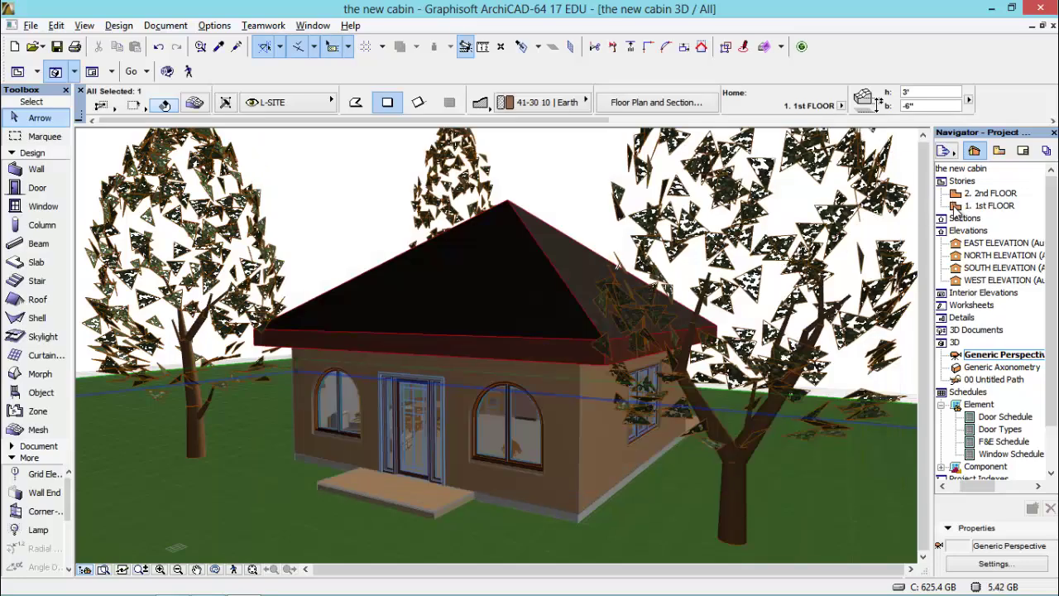
Return to the 1st FLOOR plan and select the Camera tool from the Toolbox's extra tools.
double_click(985, 205)
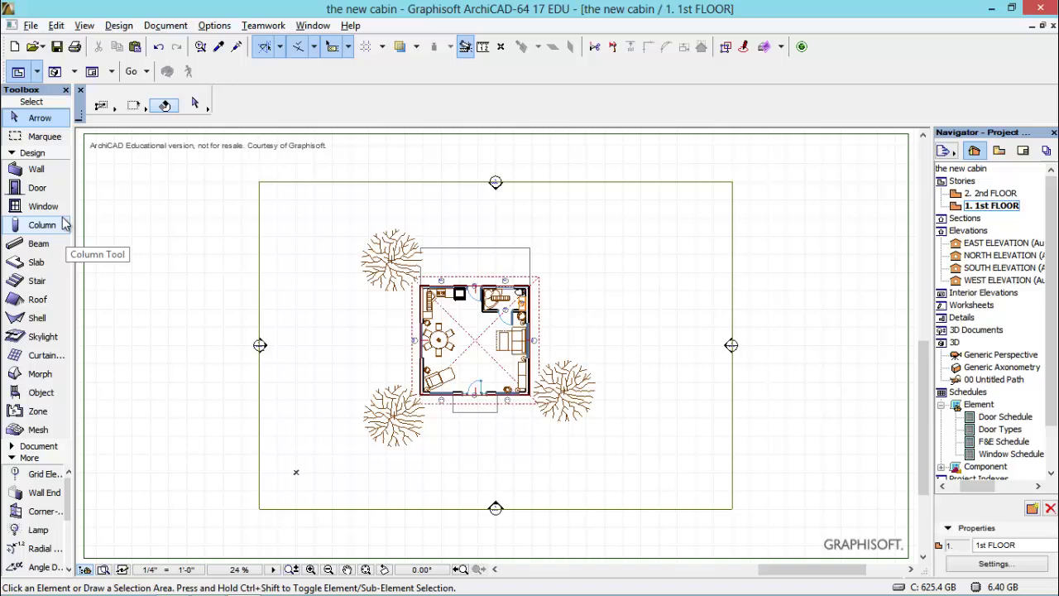
click(29, 457)
click(31, 460)
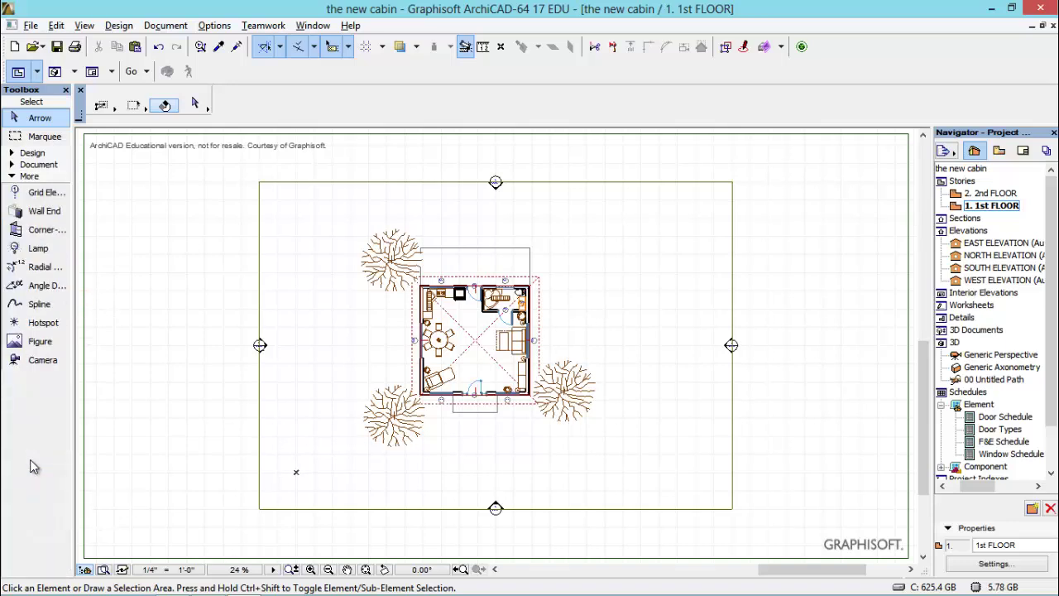
click(41, 360)
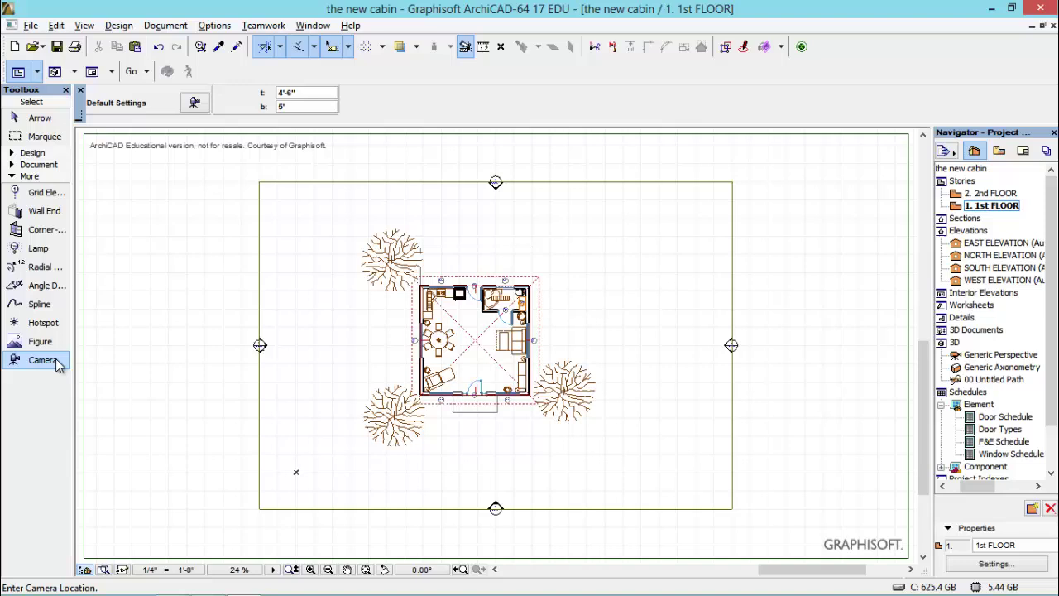
Open Camera Settings from the Info Box for the 00 Untitled Path, showing 5' height and 75° cone.
click(195, 104)
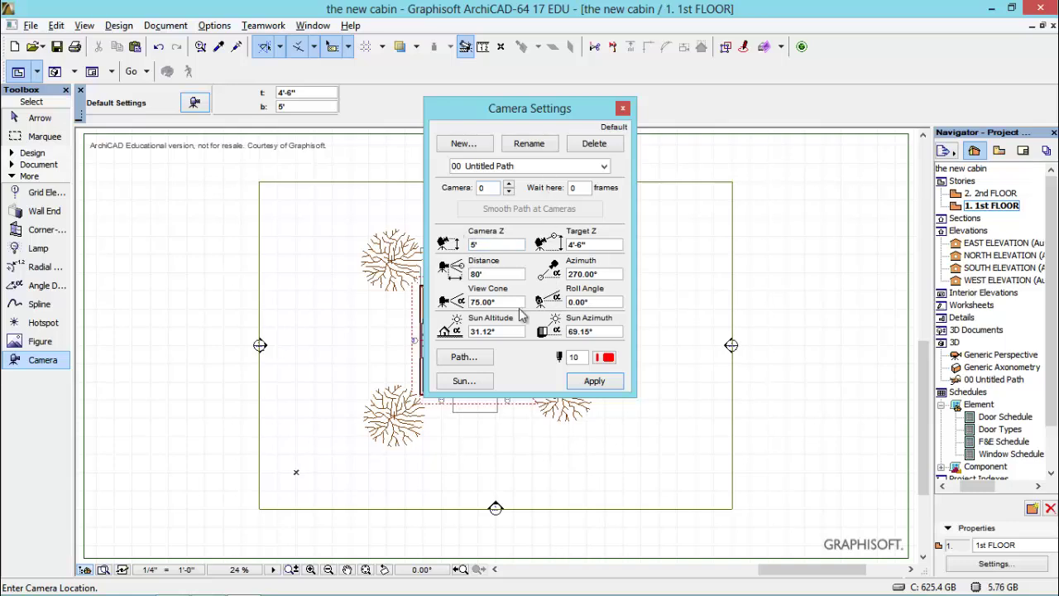
In Sun > Project Location, set the time zone to (UTC-06:00) Guadalajara, Mexico City, Monterrey.
click(466, 381)
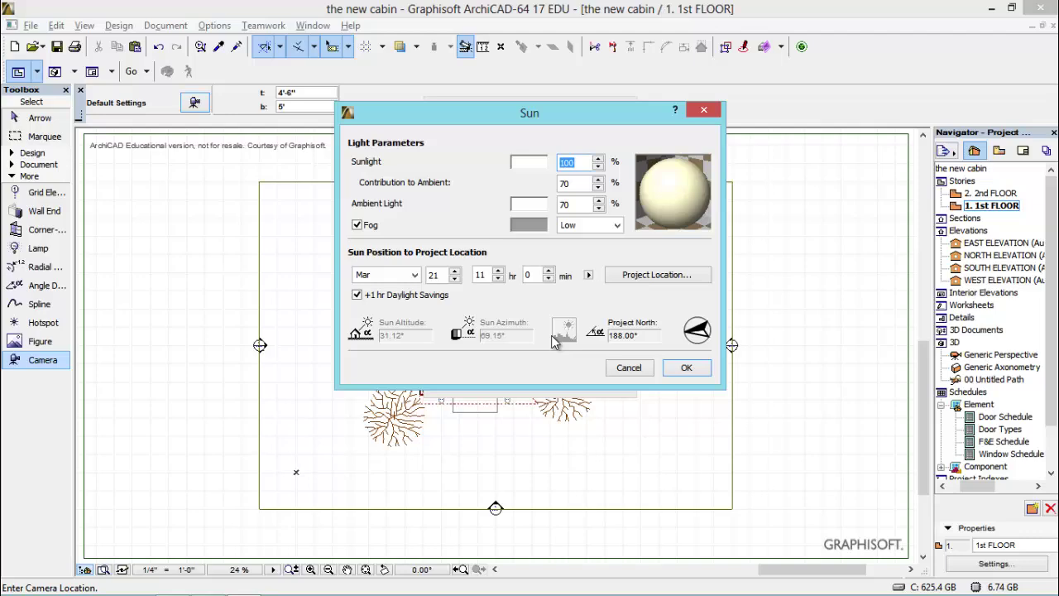
click(667, 281)
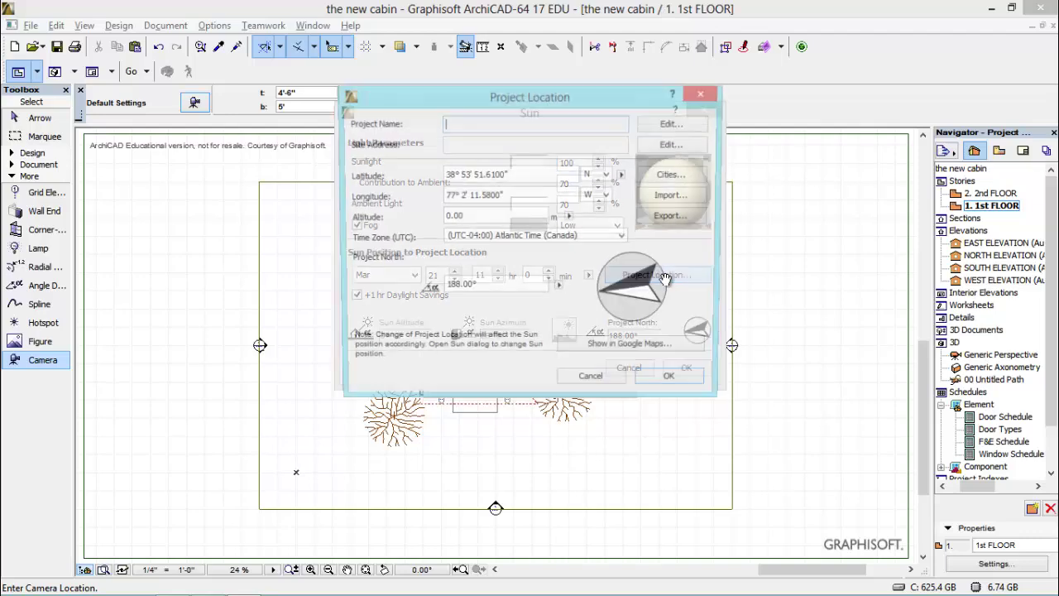
click(625, 238)
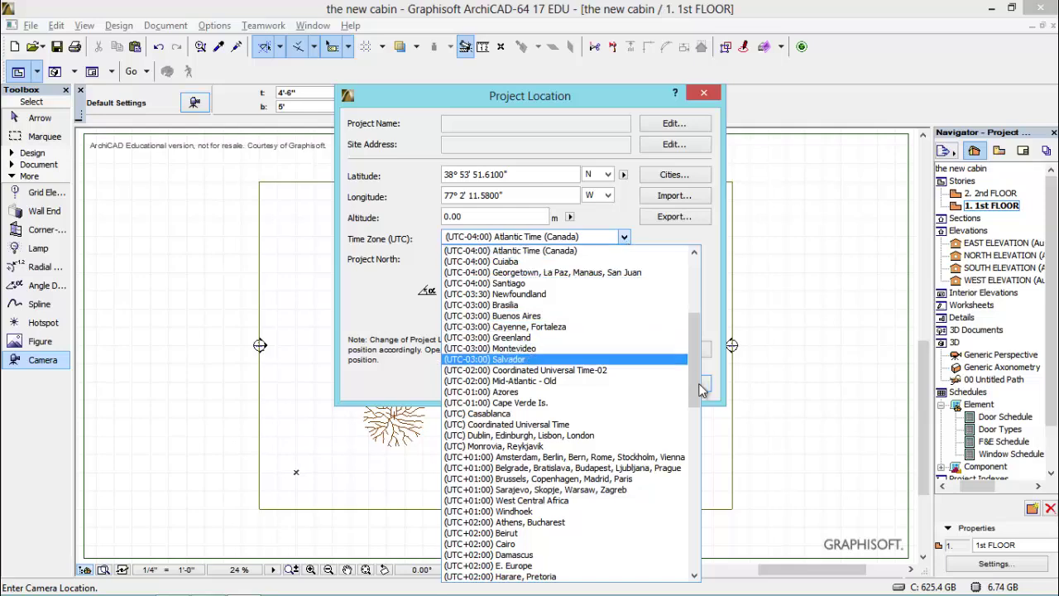
drag(699, 389, 688, 355)
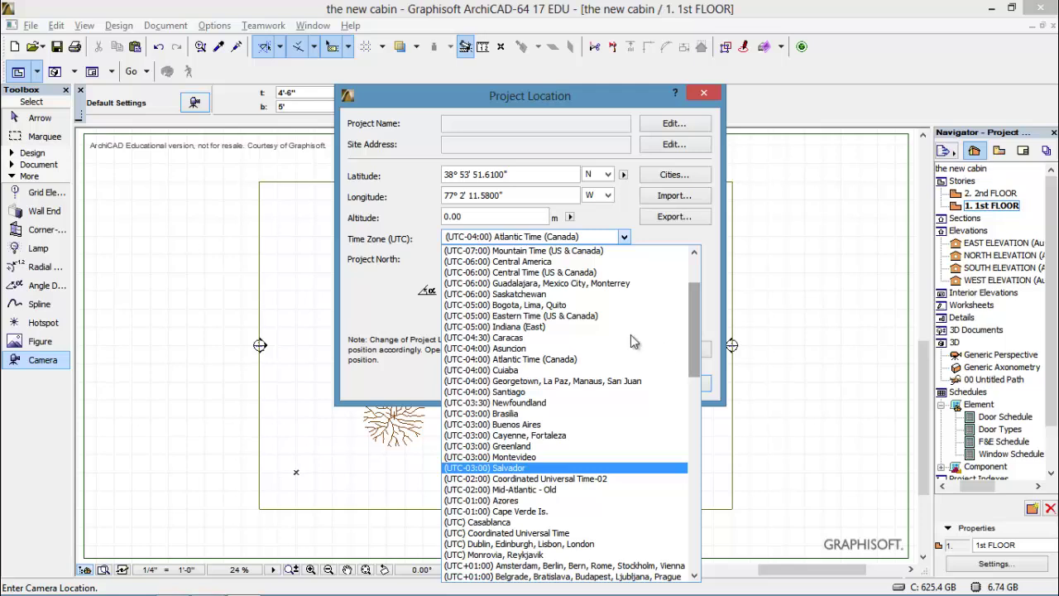
click(583, 284)
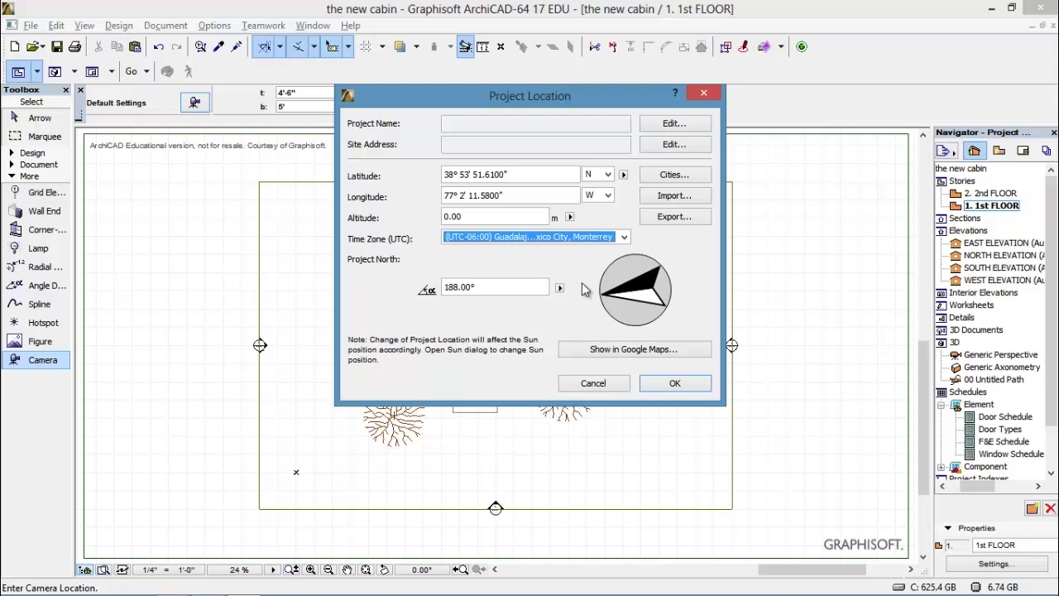
Accept the location and sun settings (altitude 47.80°, azimuth 35.91°) and close Camera Settings.
click(674, 384)
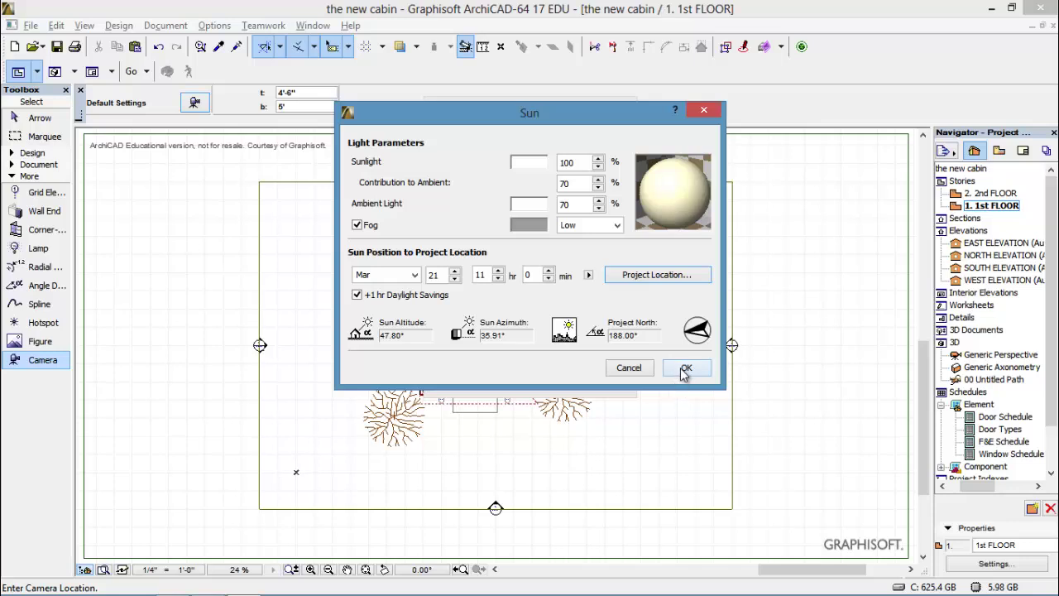
click(686, 370)
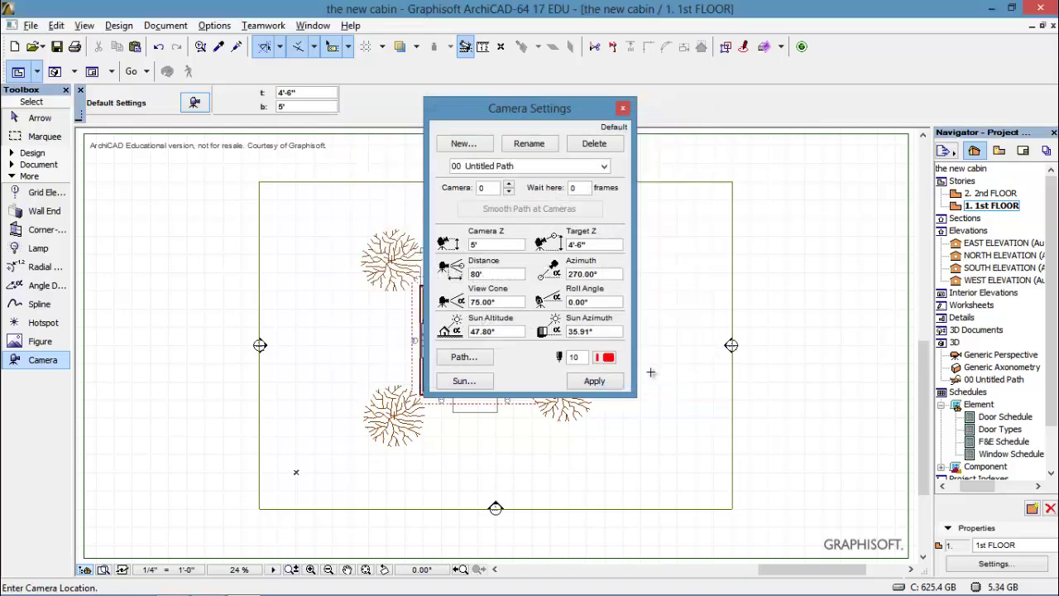
click(624, 109)
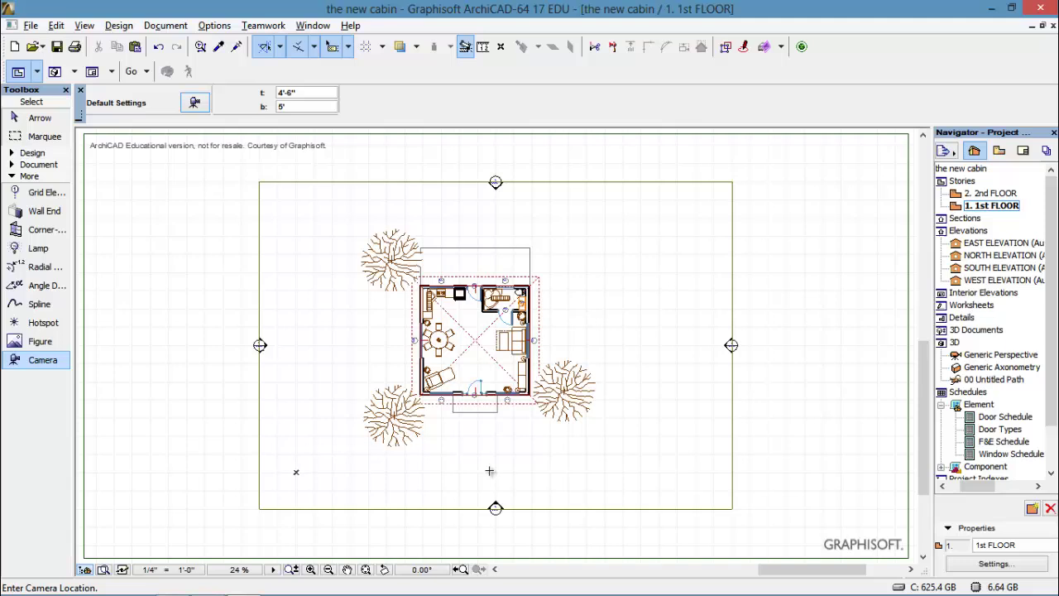
Place and aim the first four cameras: lower left, below the cabin, front steps, inside.
click(286, 456)
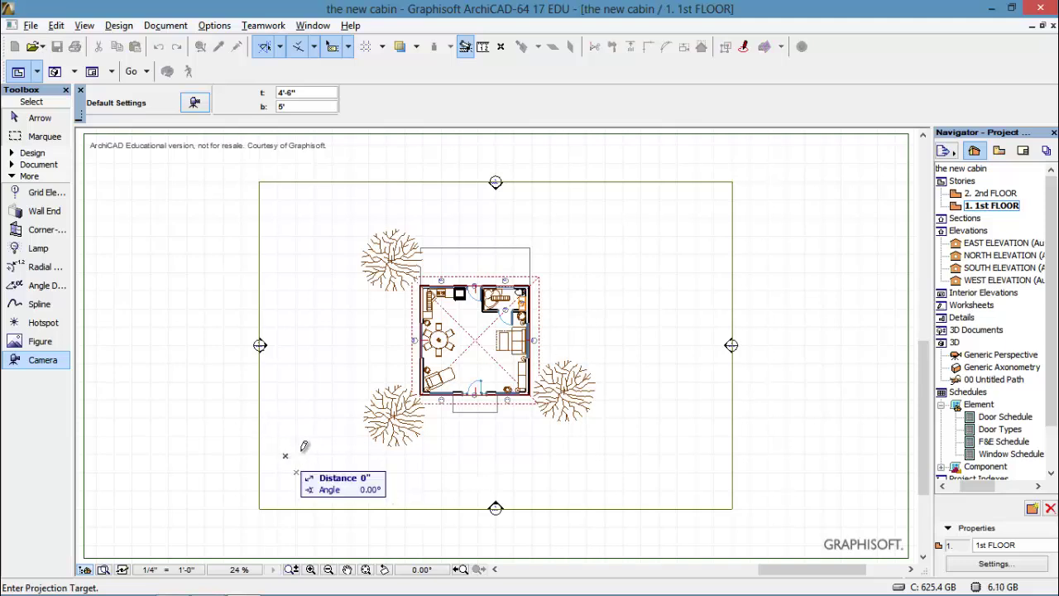
click(370, 406)
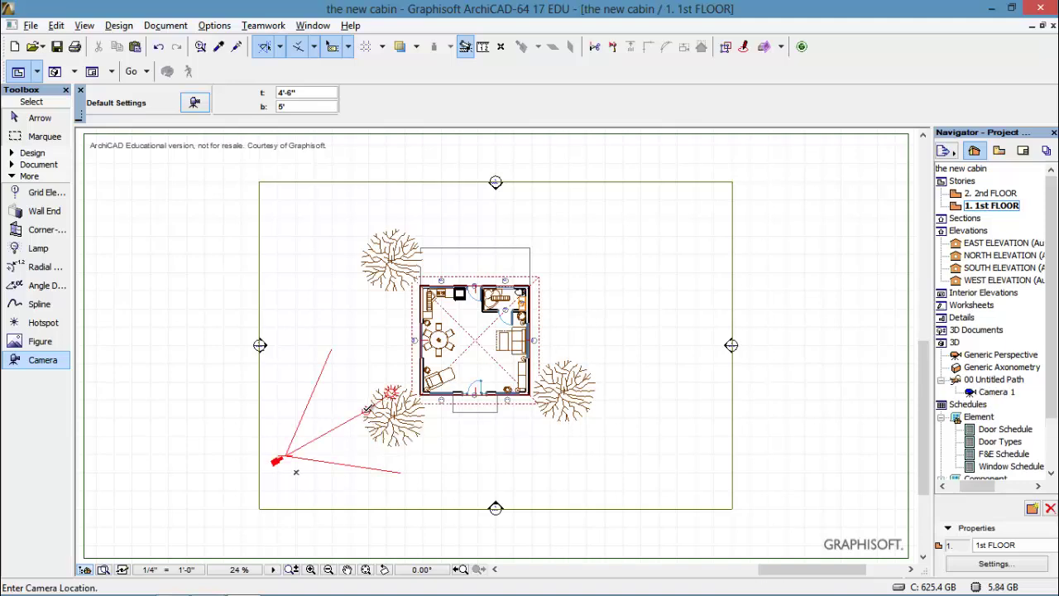
click(462, 486)
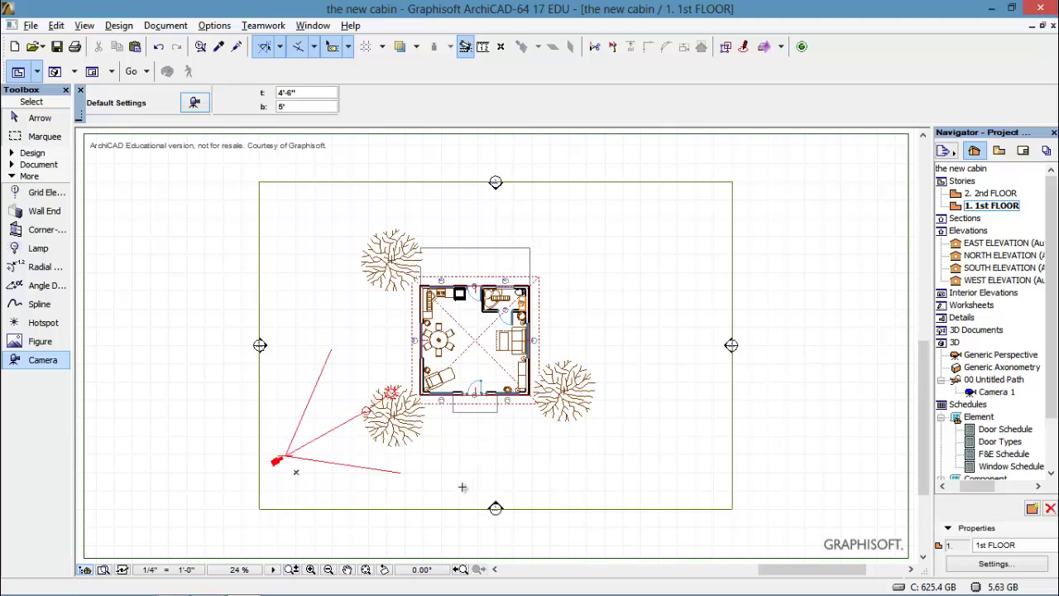
click(478, 408)
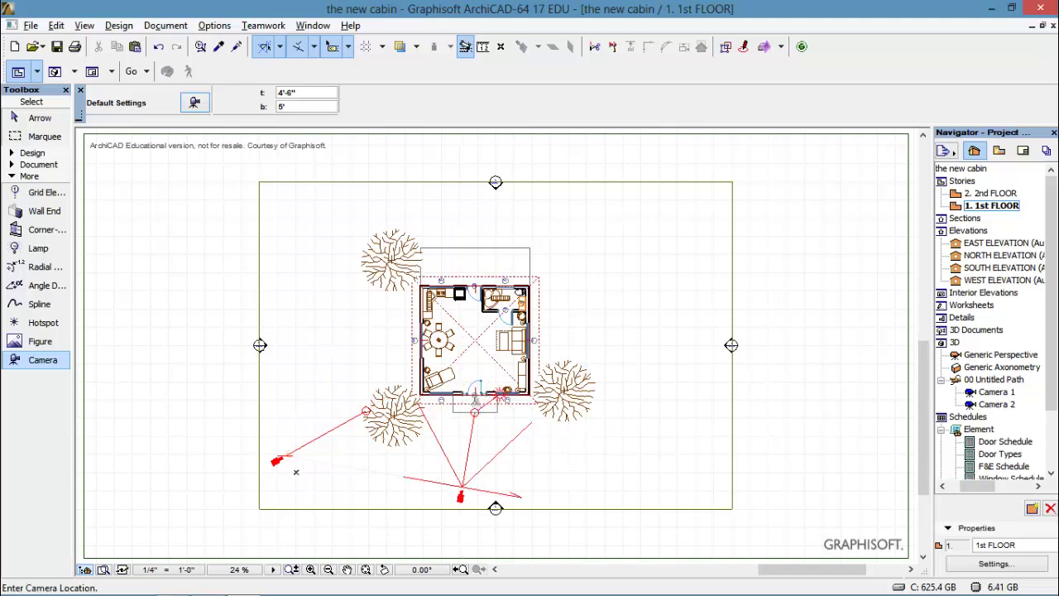
click(477, 390)
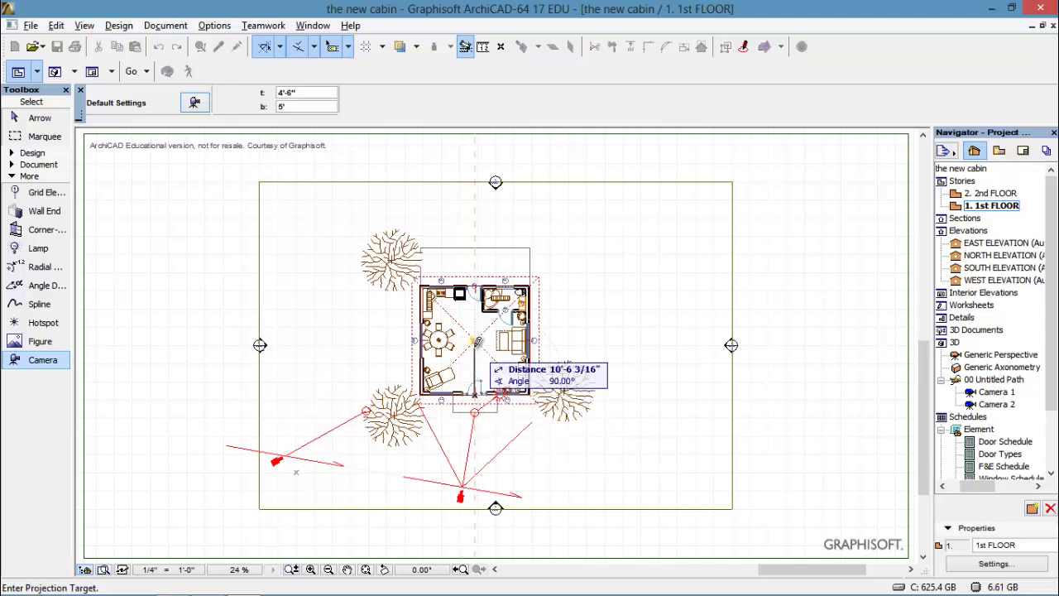
click(477, 341)
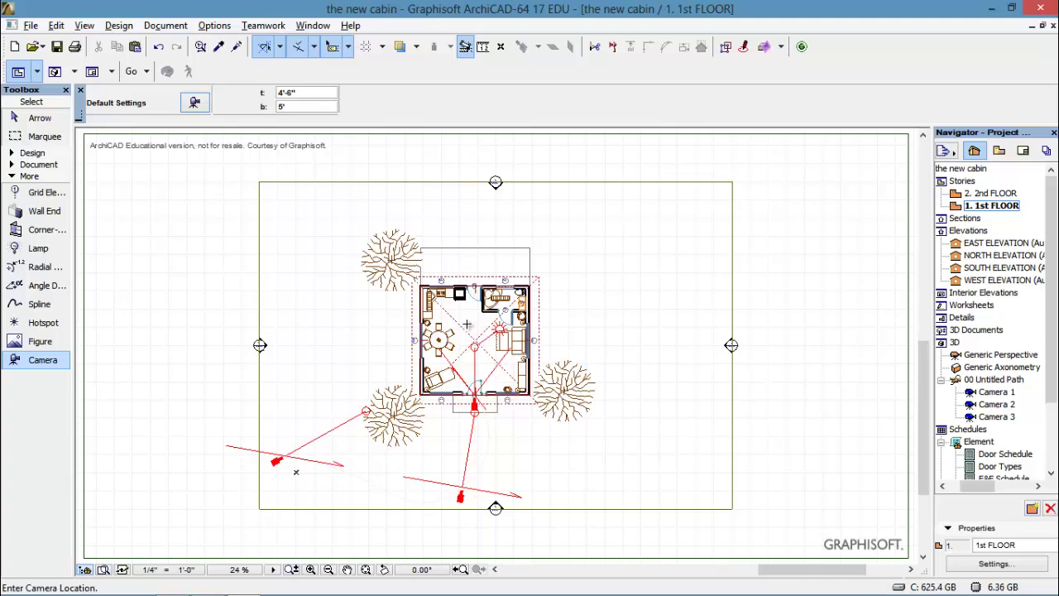
click(473, 336)
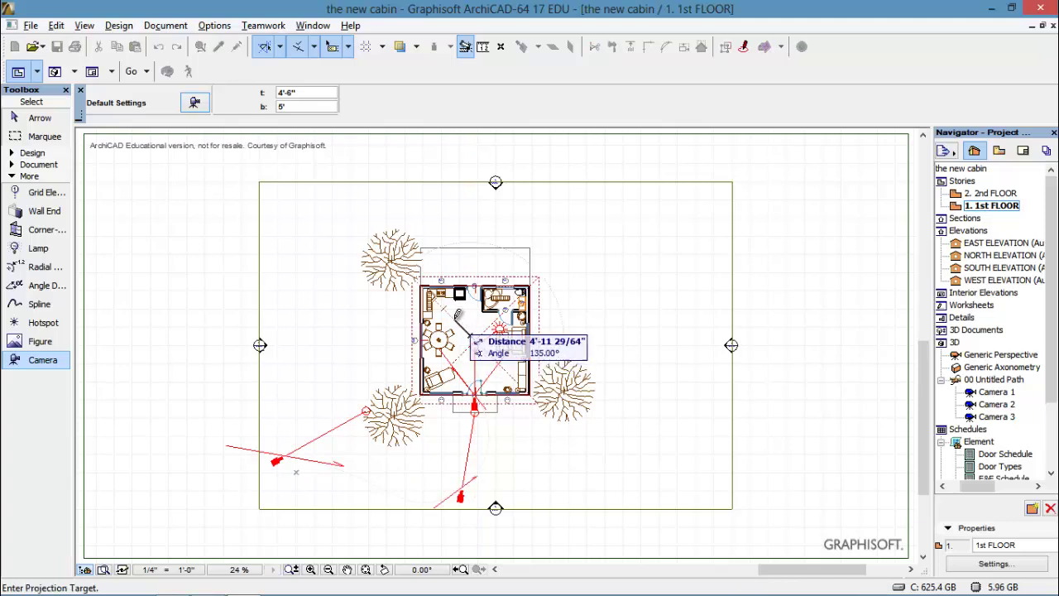
click(455, 311)
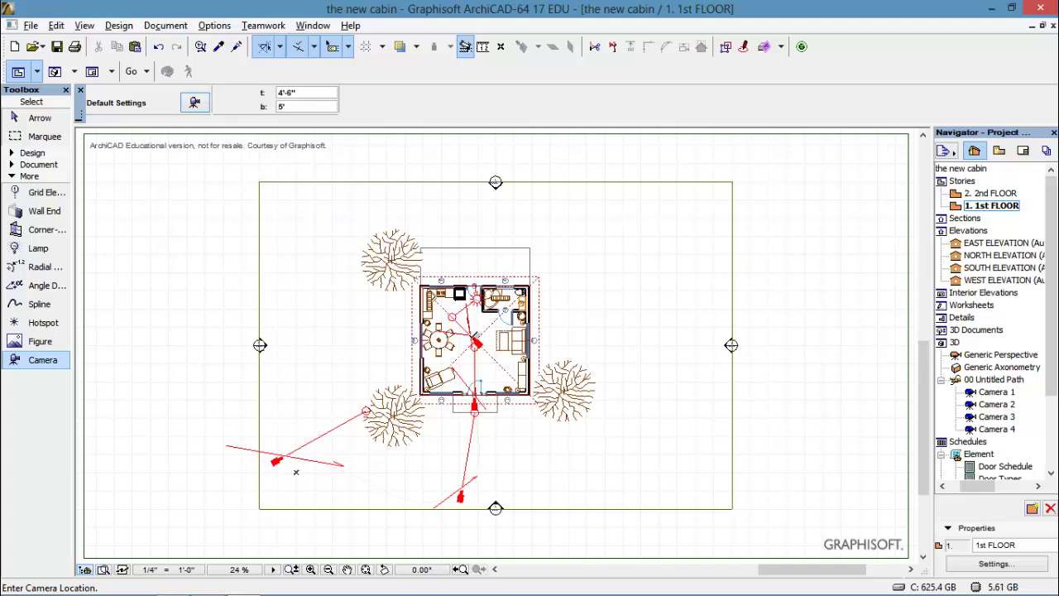
Place and aim cameras five to nine: front, lower right, right side, upper right, upper left.
click(481, 361)
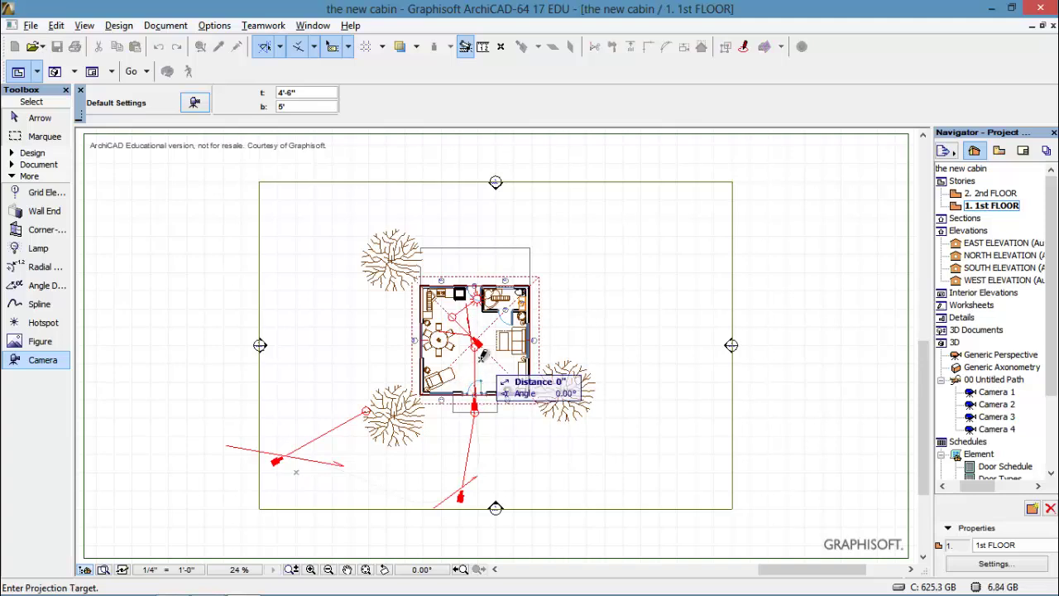
click(480, 418)
click(600, 452)
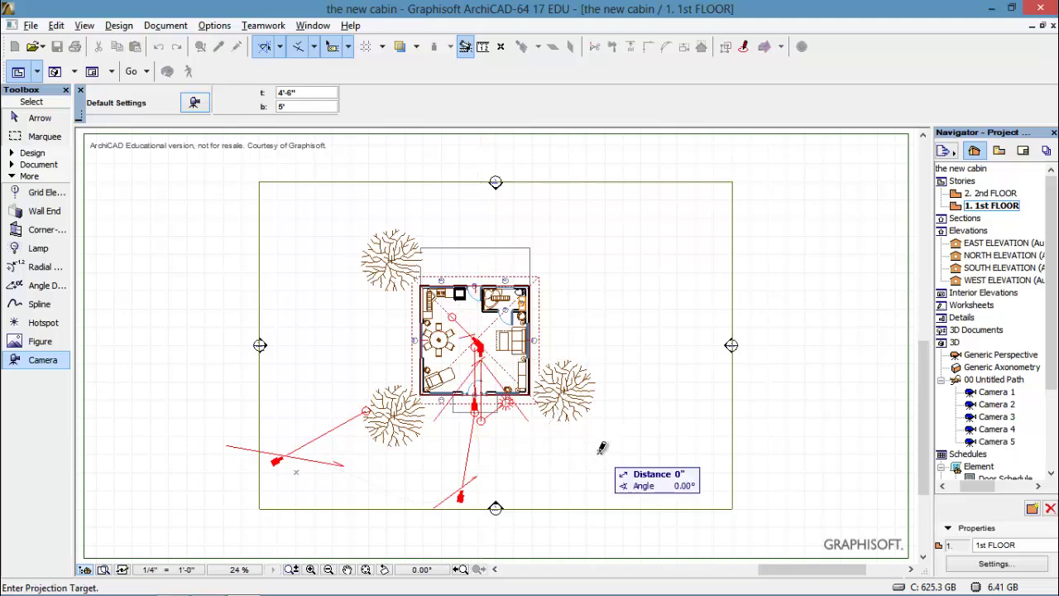
click(554, 423)
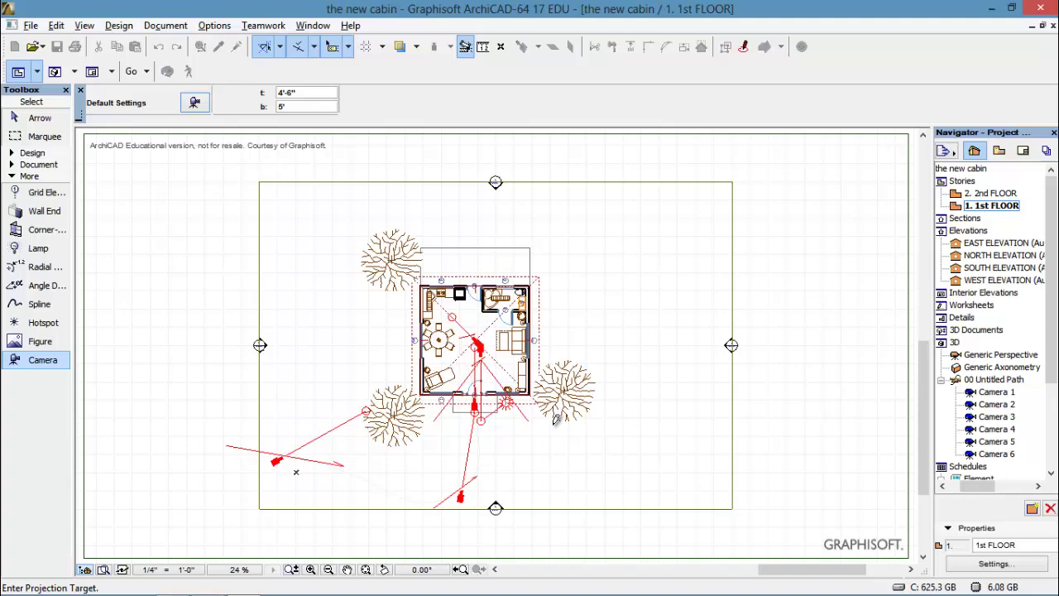
click(636, 330)
click(567, 329)
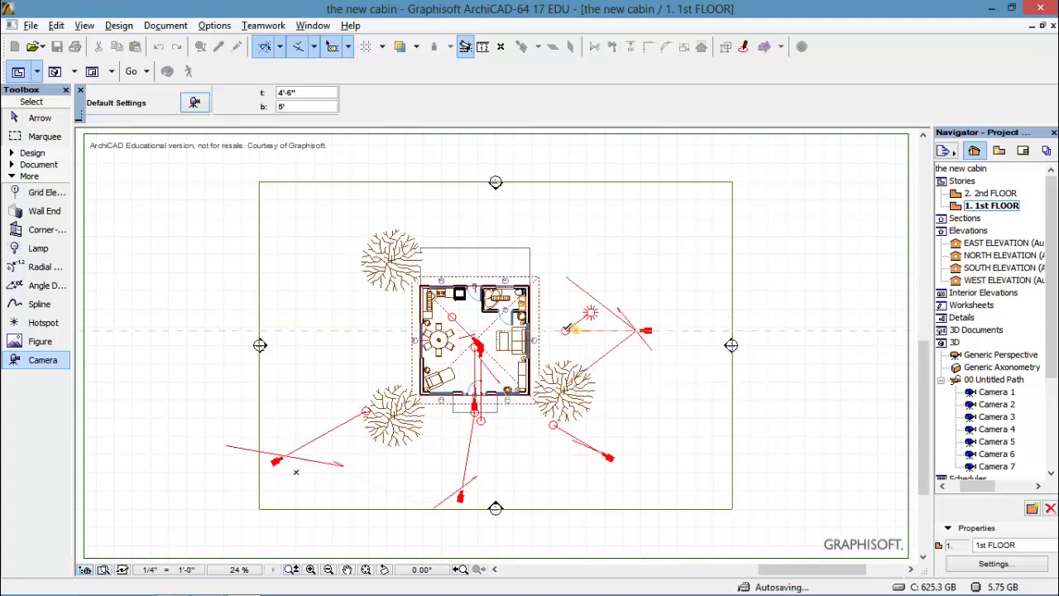
click(577, 195)
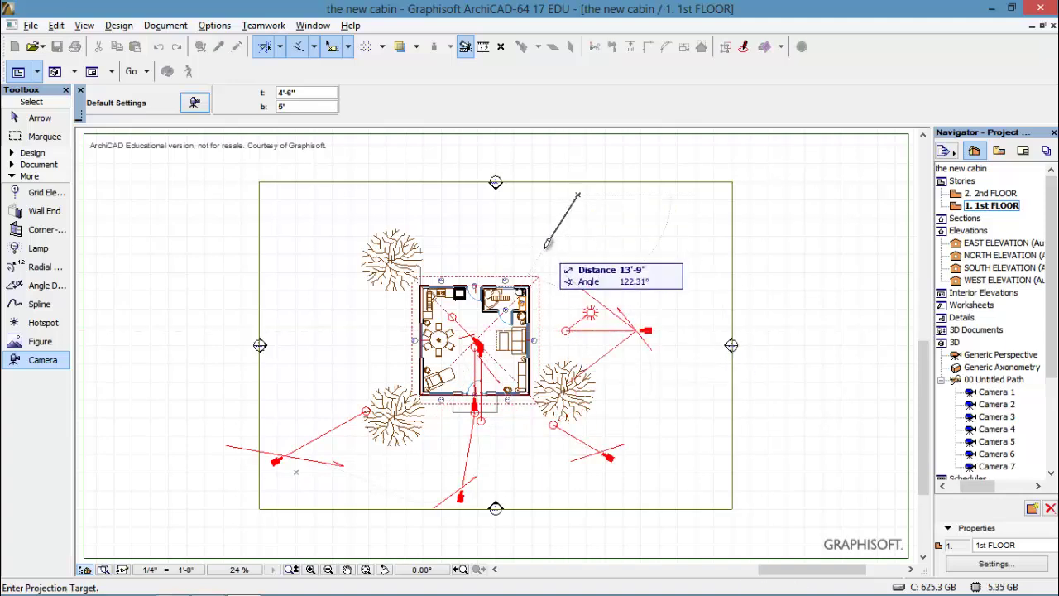
click(541, 230)
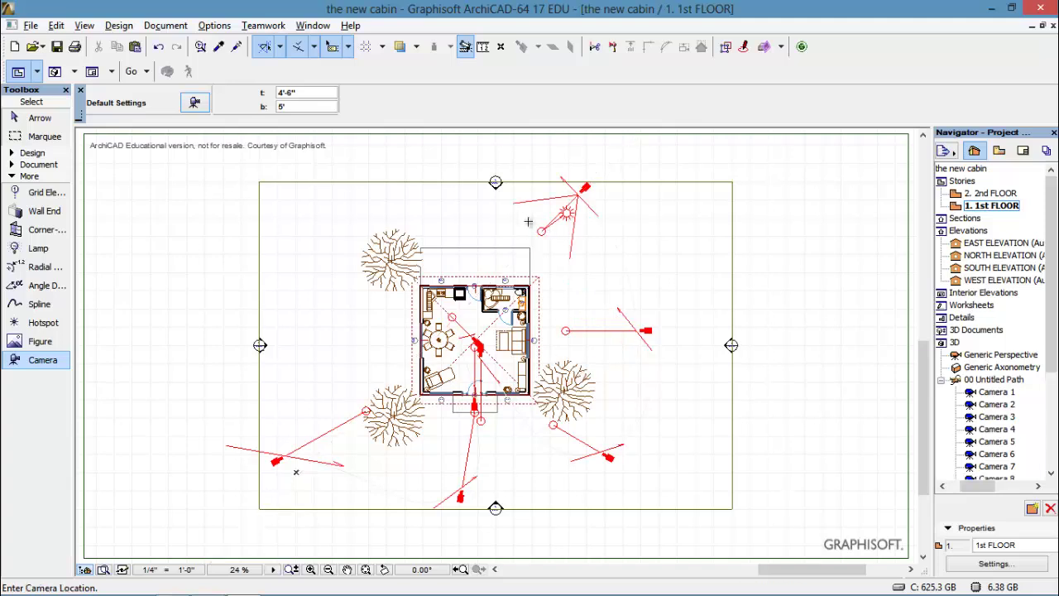
click(324, 206)
click(355, 225)
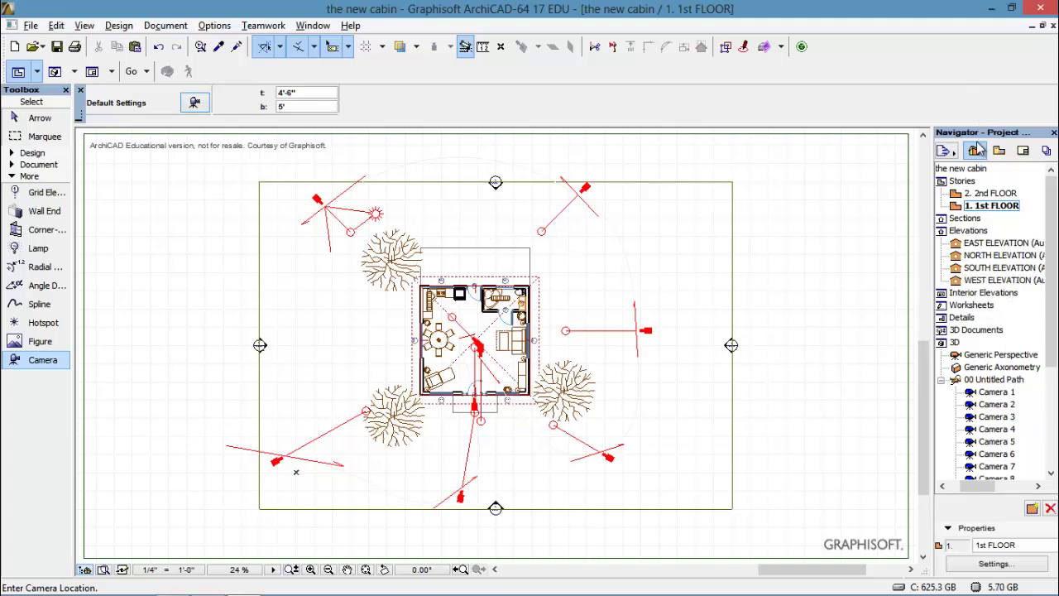
View the cabin in turn from Cameras 1 through 7 in the Navigator path list.
double_click(997, 393)
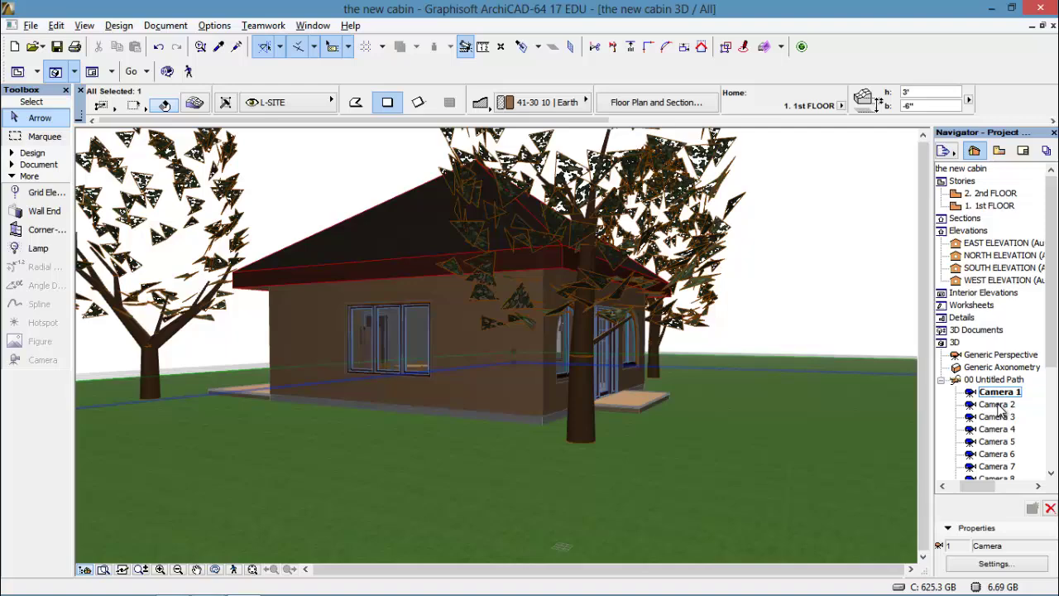
double_click(998, 405)
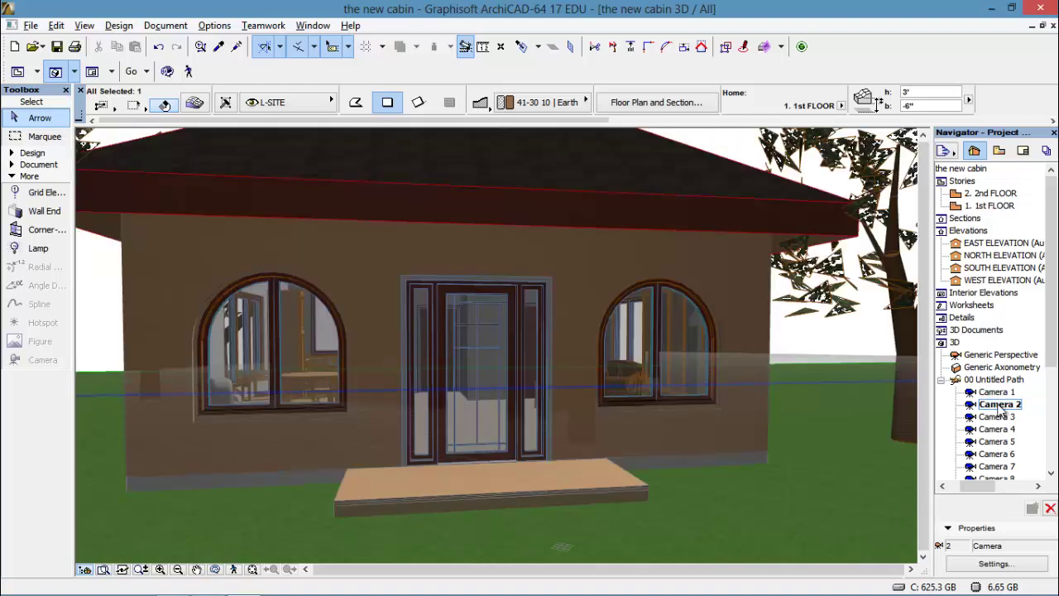
double_click(1000, 417)
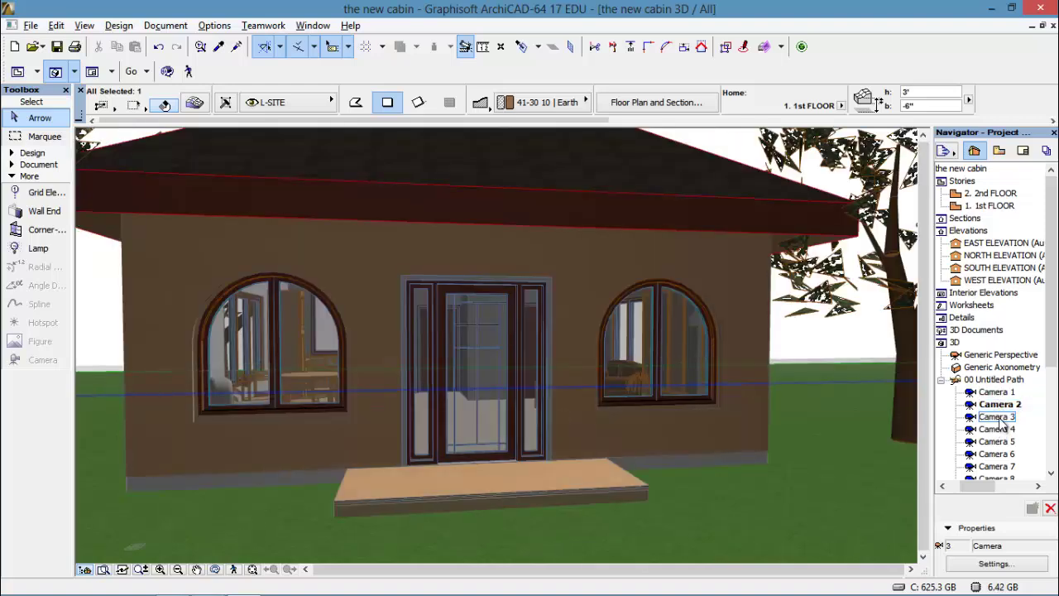
double_click(999, 430)
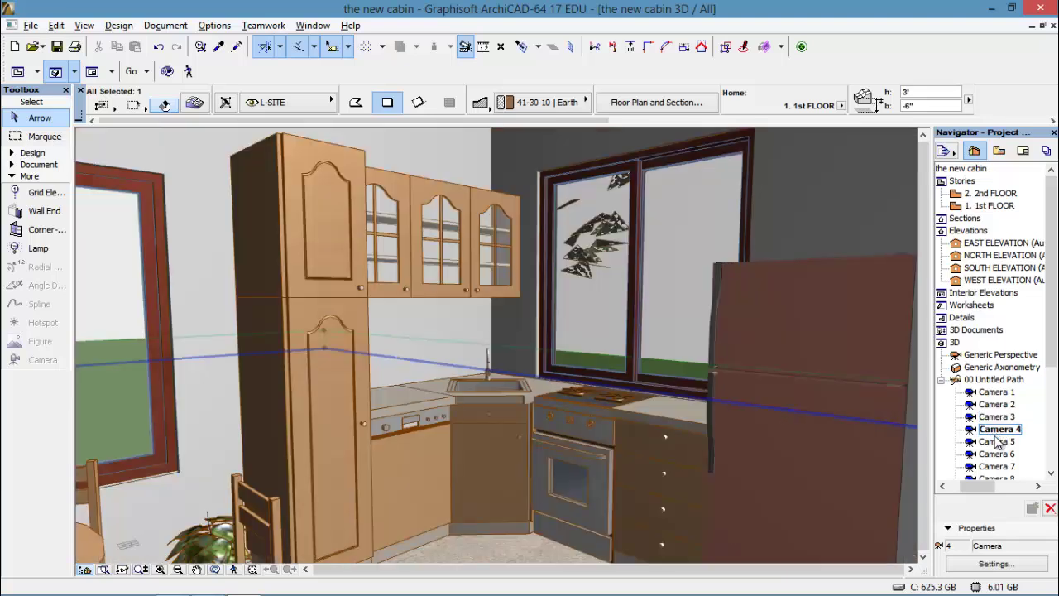
double_click(998, 442)
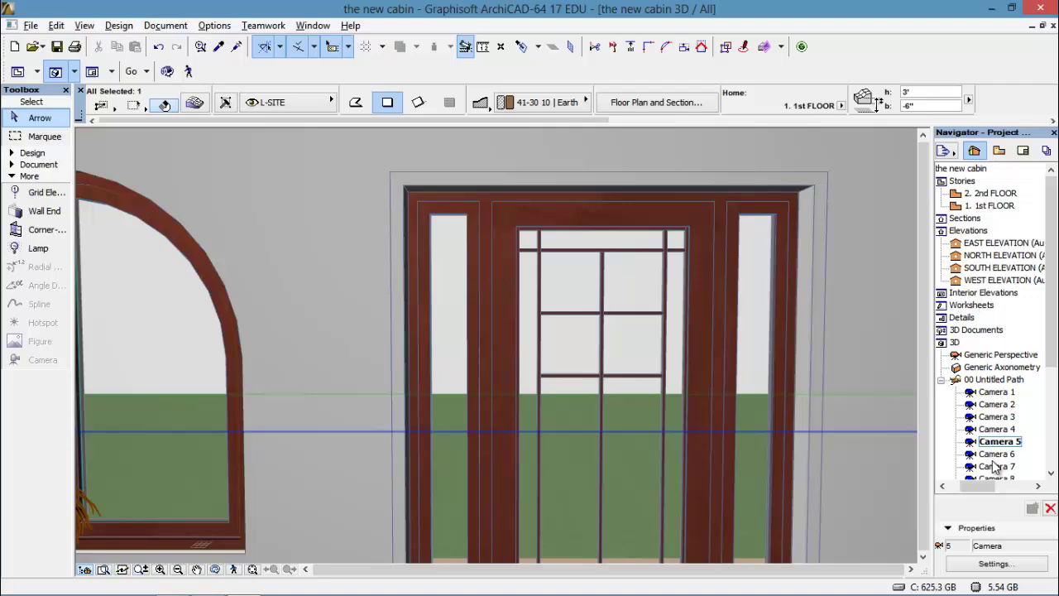
double_click(997, 454)
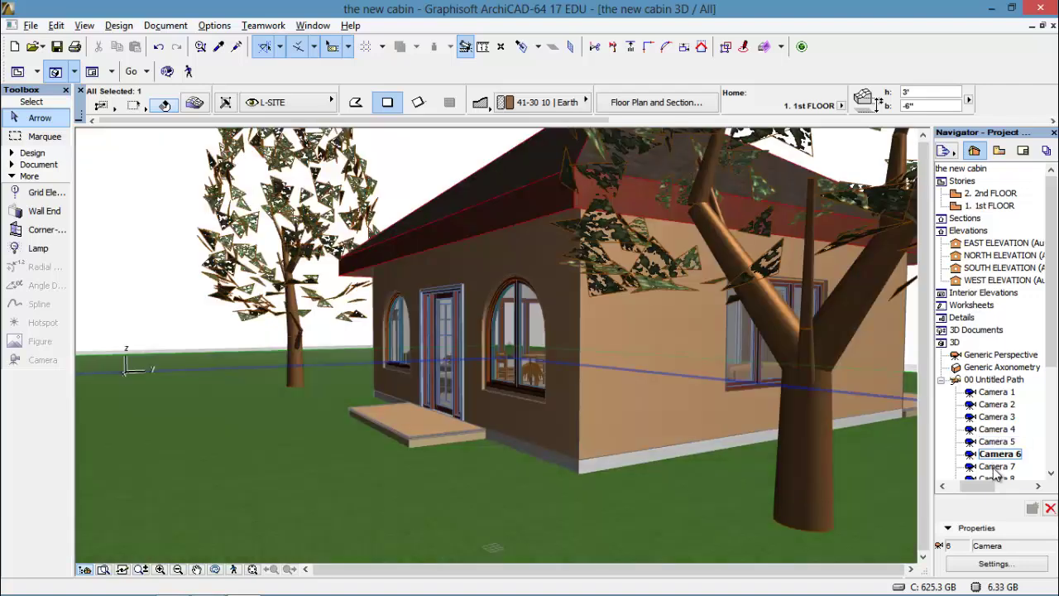
double_click(997, 467)
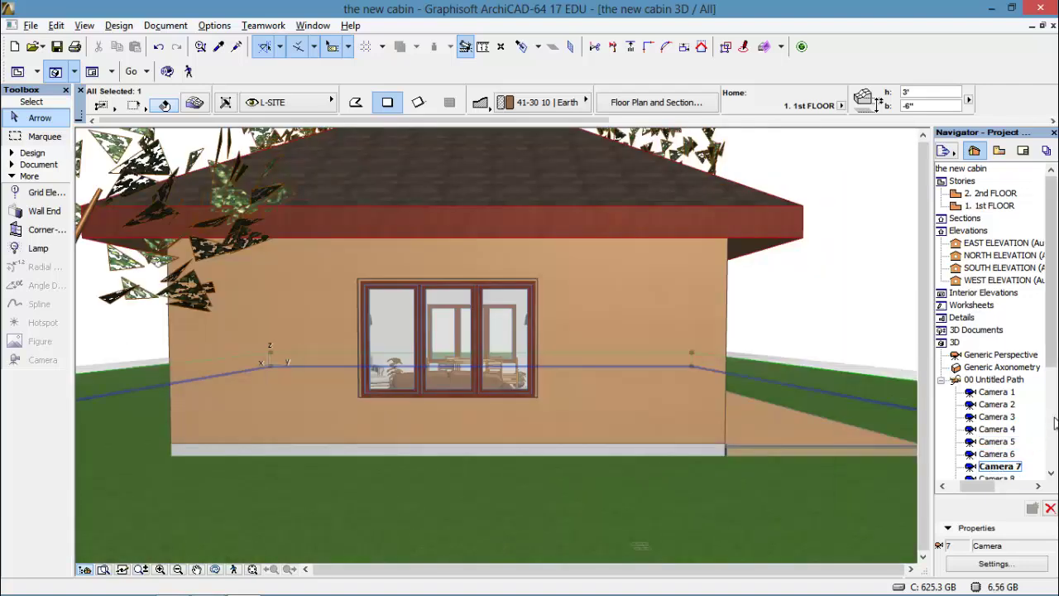
View the cabin from Cameras 8 and 9, then return to Camera 1's view.
drag(1053, 364, 1055, 387)
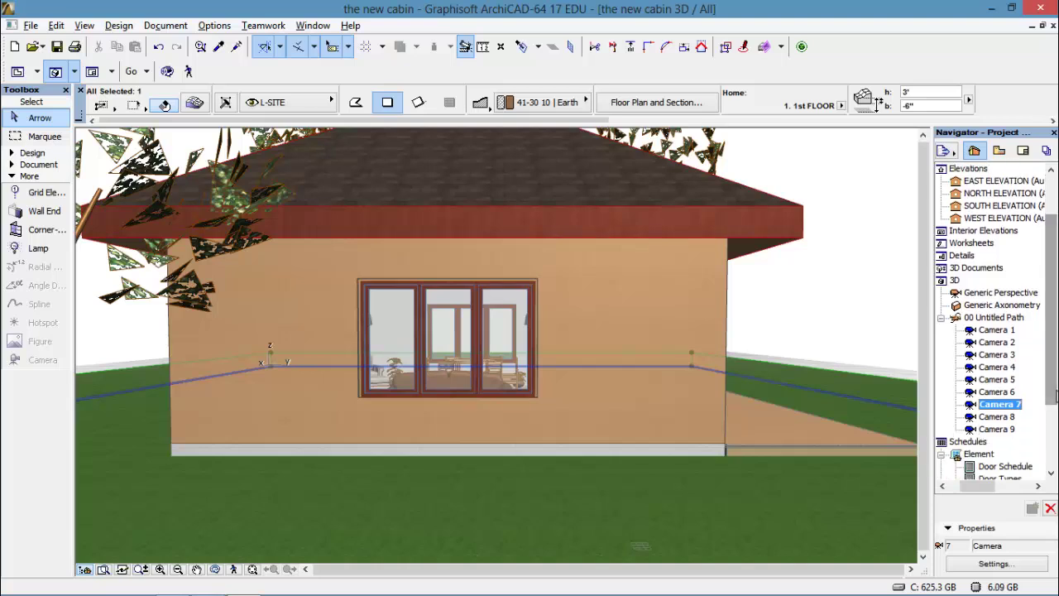
mouse_move(1056, 381)
click(990, 418)
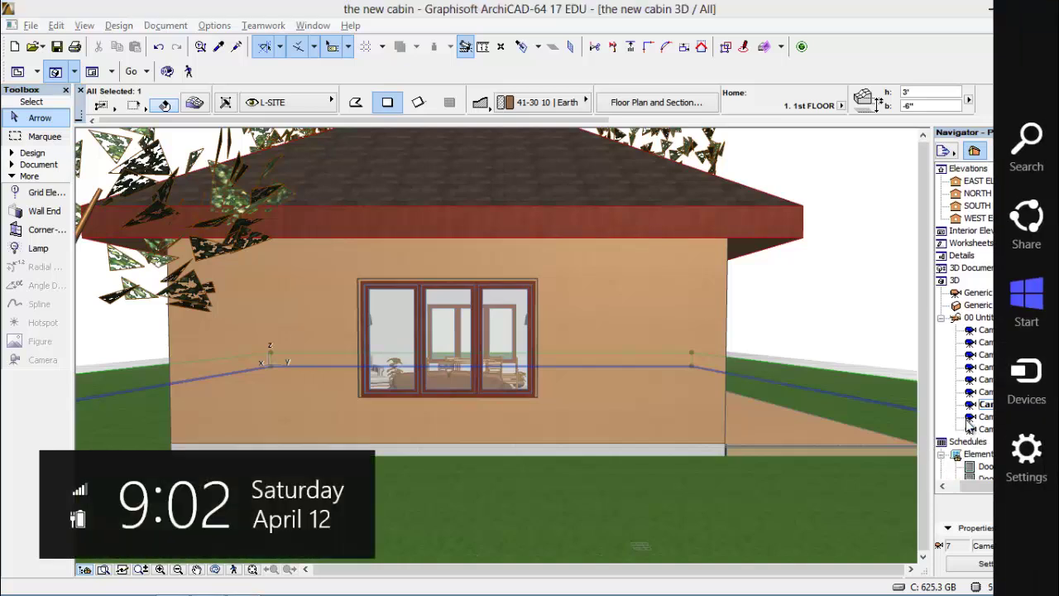
double_click(991, 419)
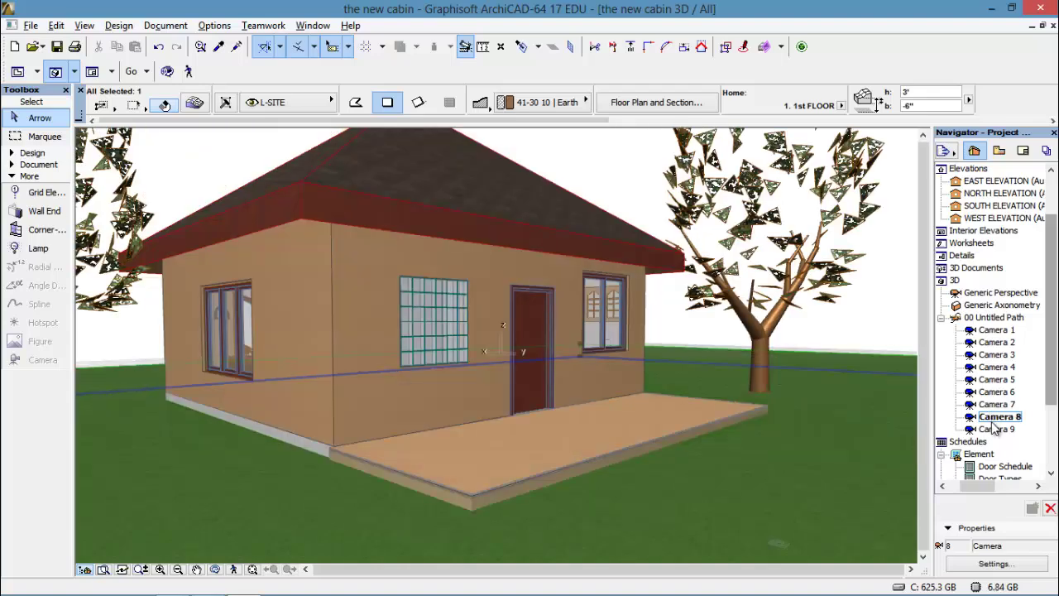
double_click(993, 429)
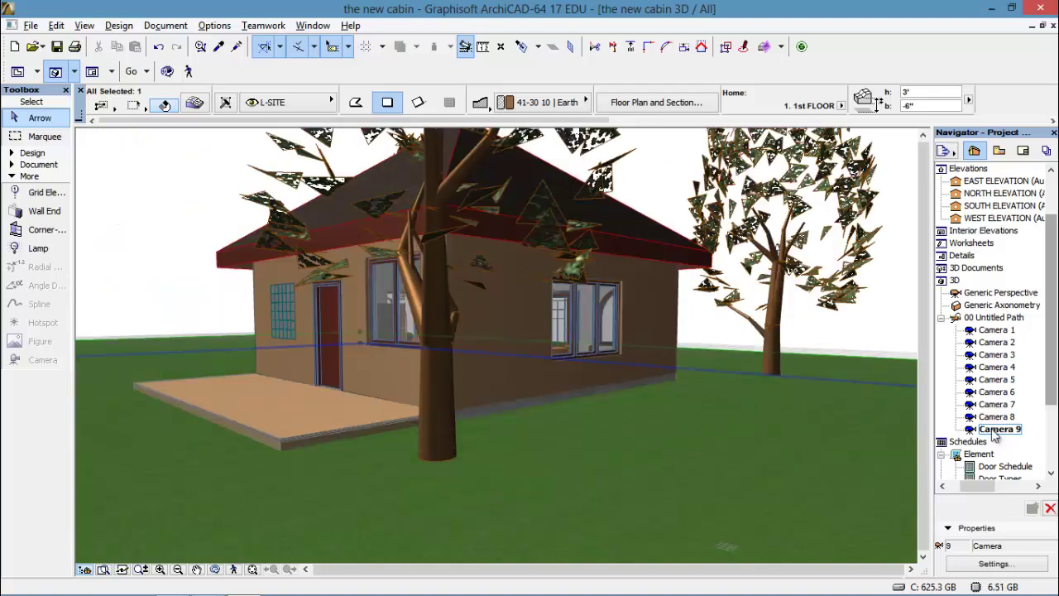
double_click(1002, 331)
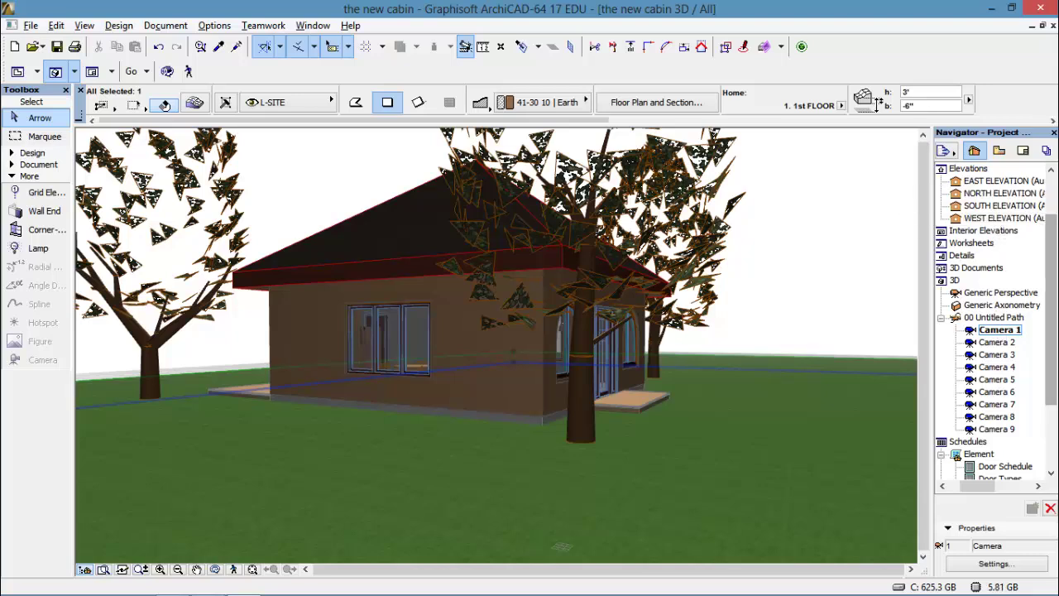
drag(1049, 244, 1050, 206)
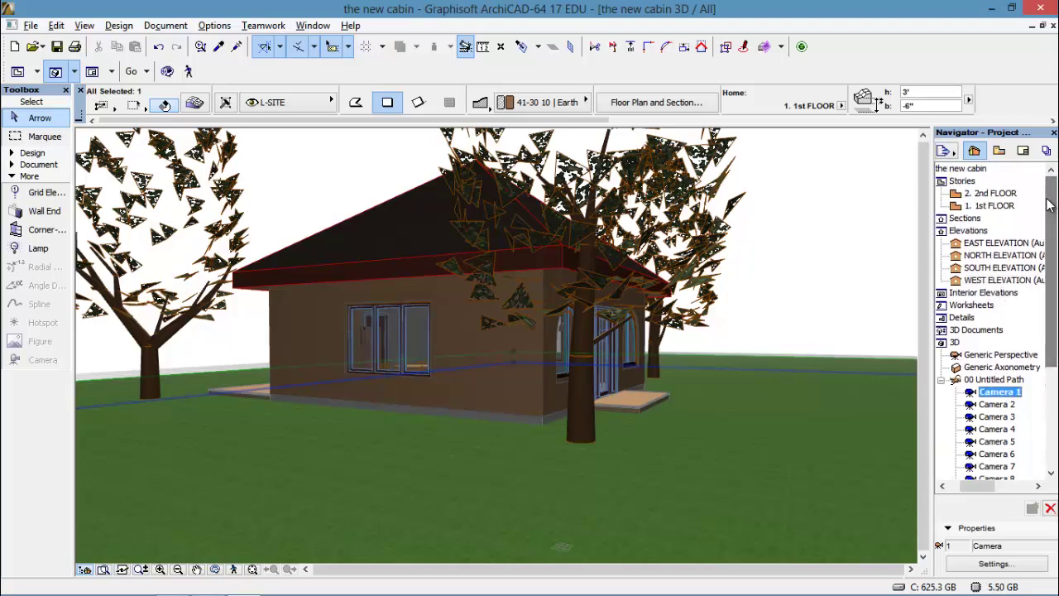
On the 1st FLOOR plan, set the camera target height to 5', check Camera 1's view, return.
double_click(990, 205)
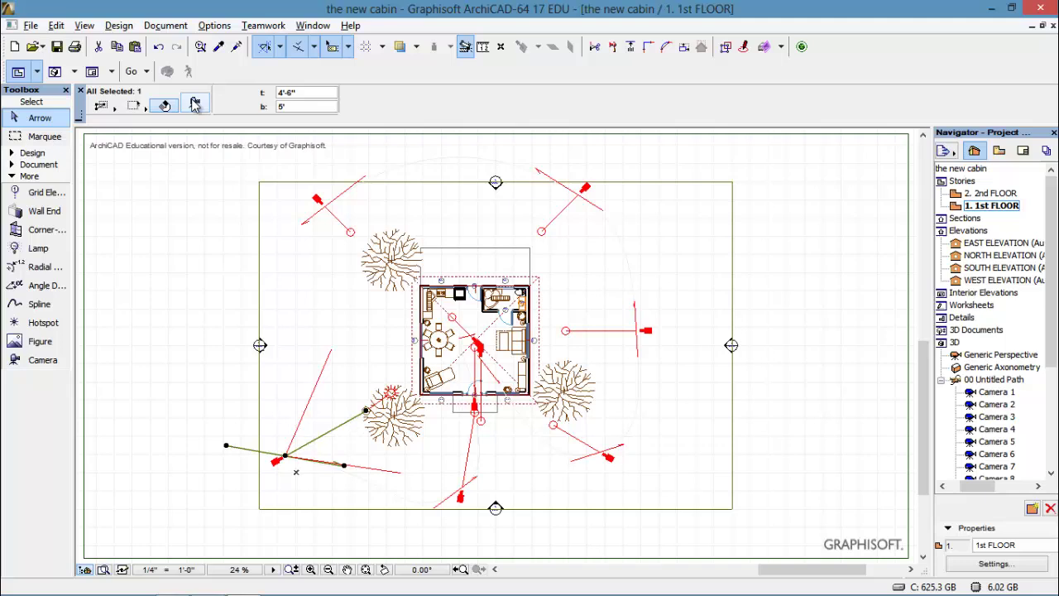
click(322, 91)
key(BackSpace)
key(BackSpace)
key(BackSpace)
text(5')
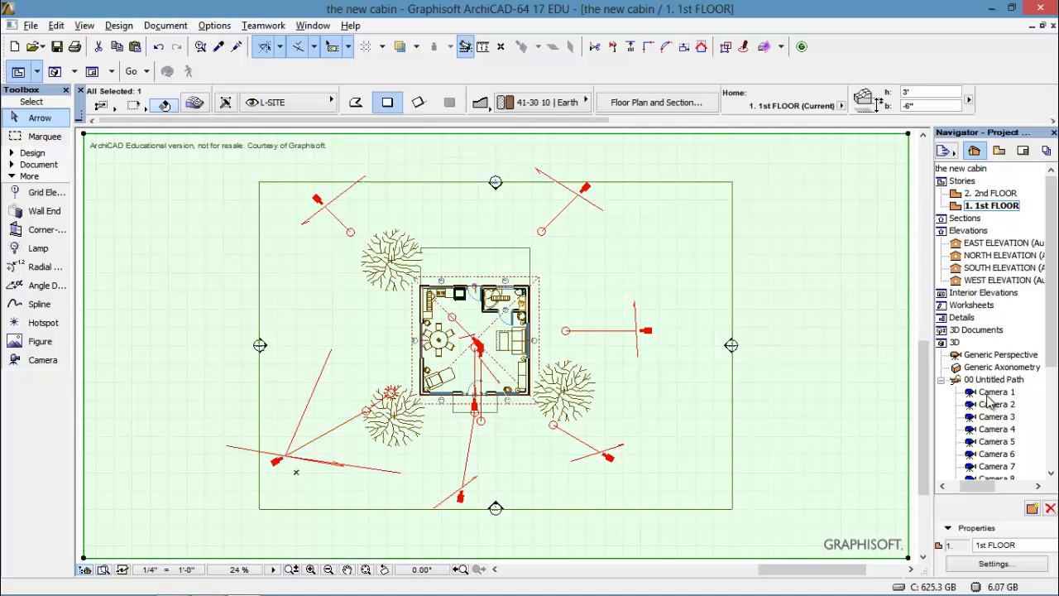
double_click(991, 392)
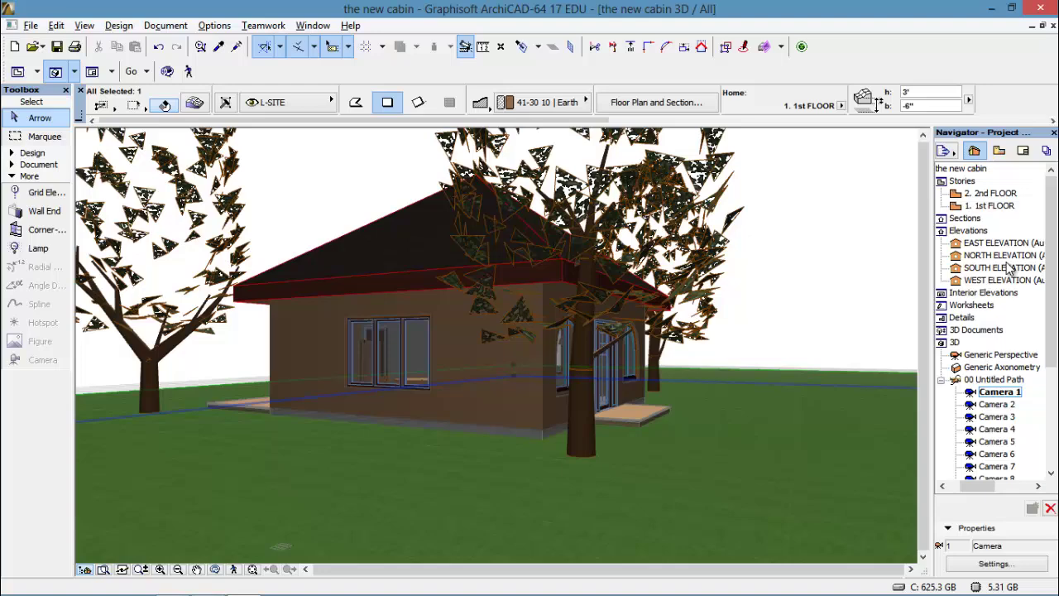
double_click(978, 207)
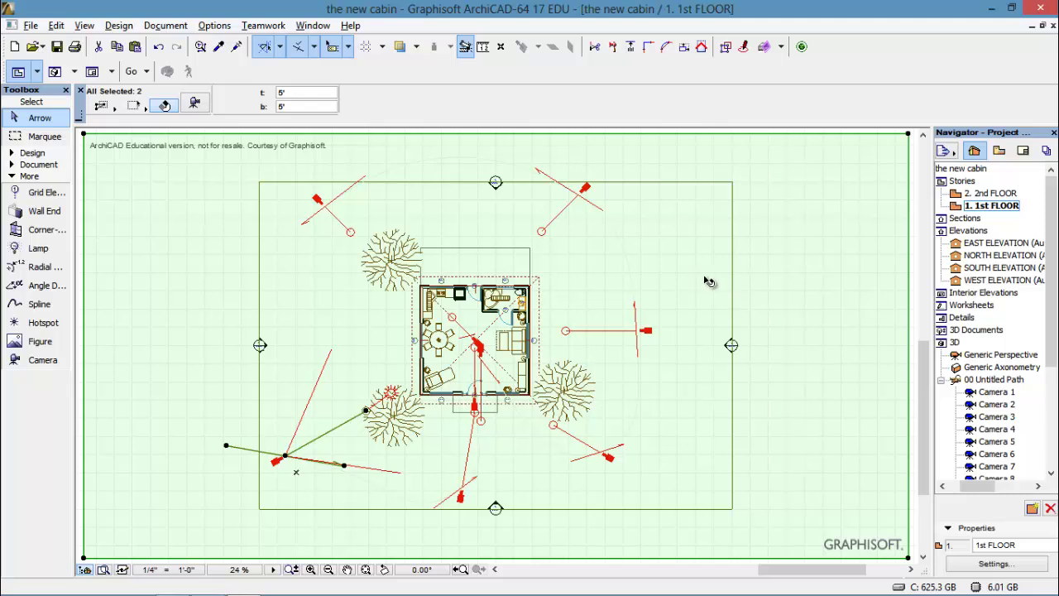
Dismiss the Windows charms bar and open Document > Creative Imaging > PhotoRendering Settings.
key(super+c)
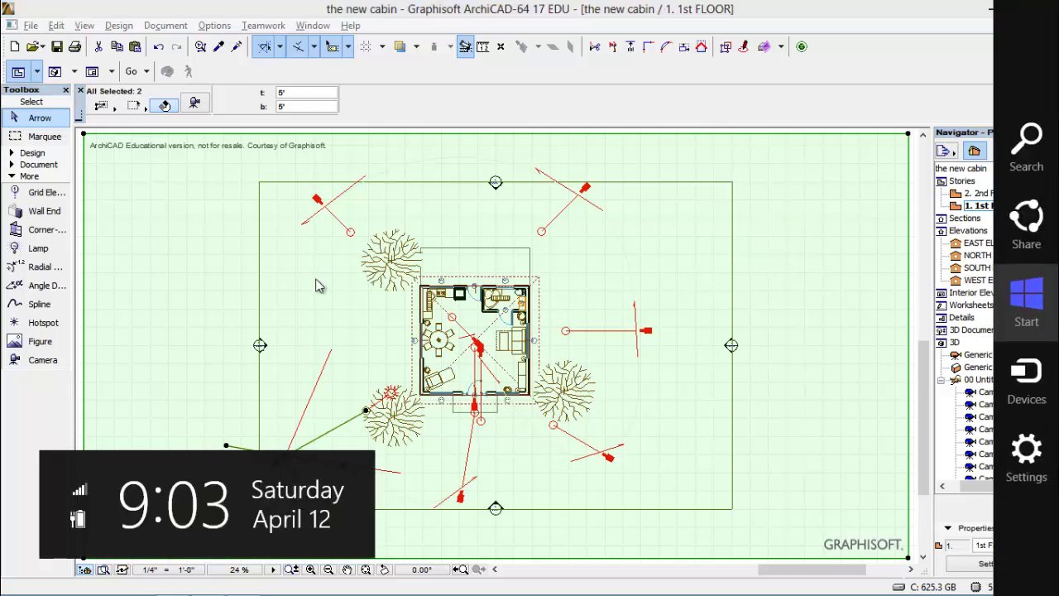
click(203, 214)
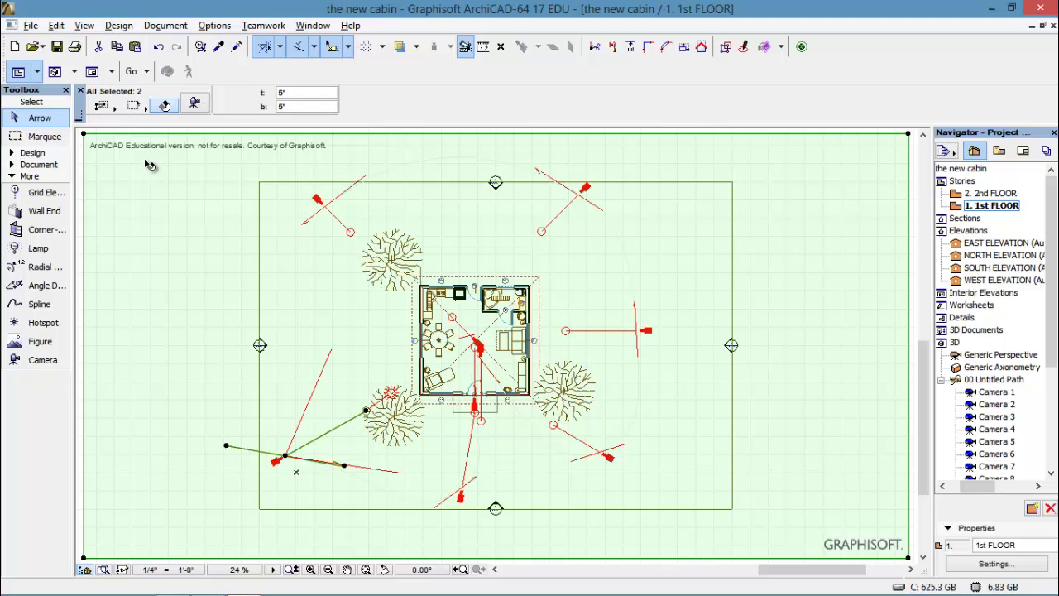
click(166, 25)
key(Escape)
click(159, 26)
mouse_move(256, 290)
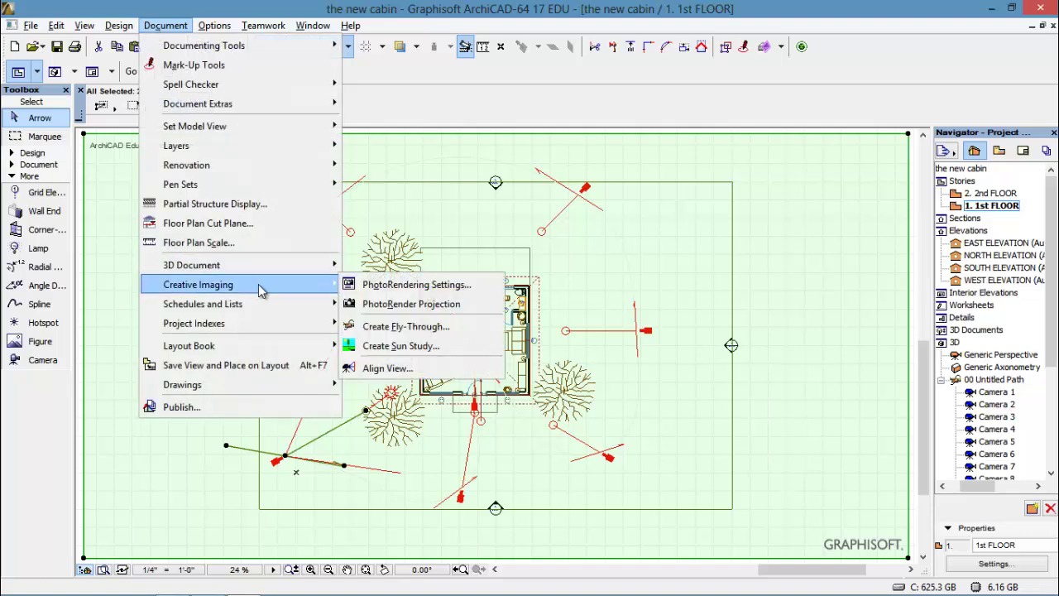
click(391, 284)
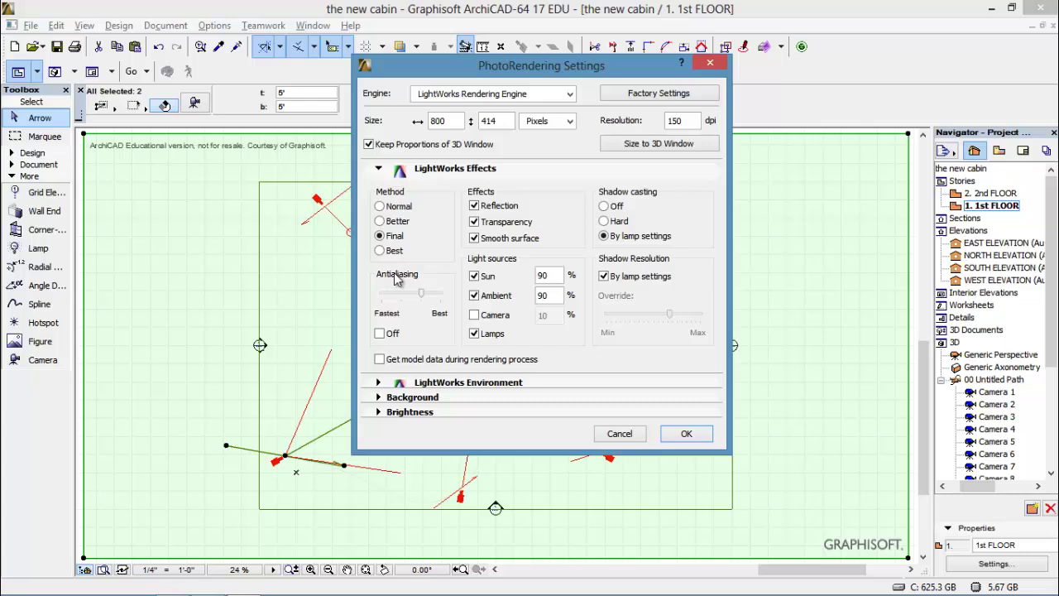
Switch the rendering engine to Sketch, then back to LightWorks Rendering Engine.
click(570, 95)
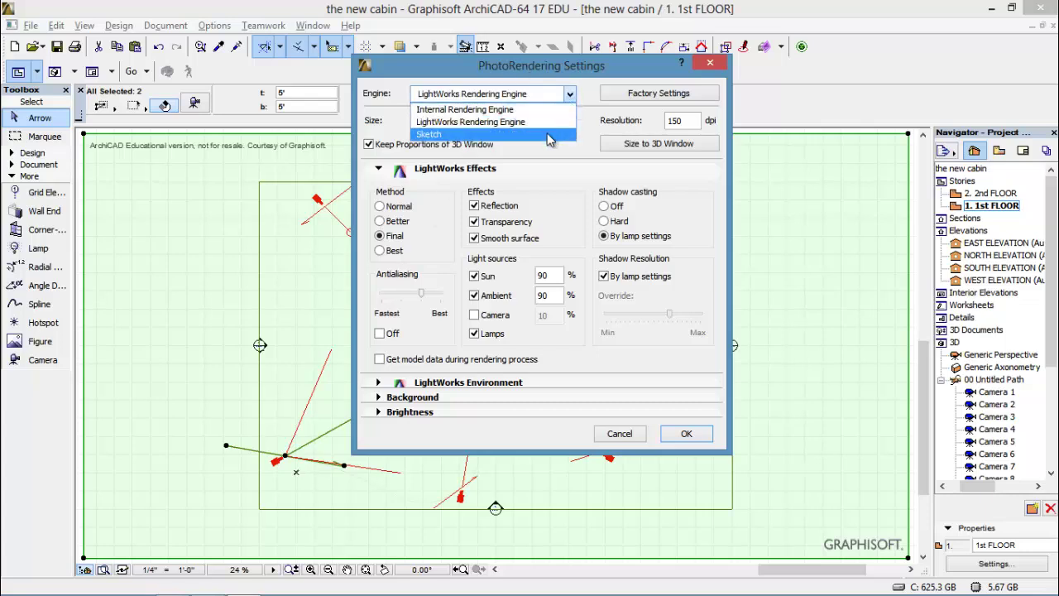
click(549, 135)
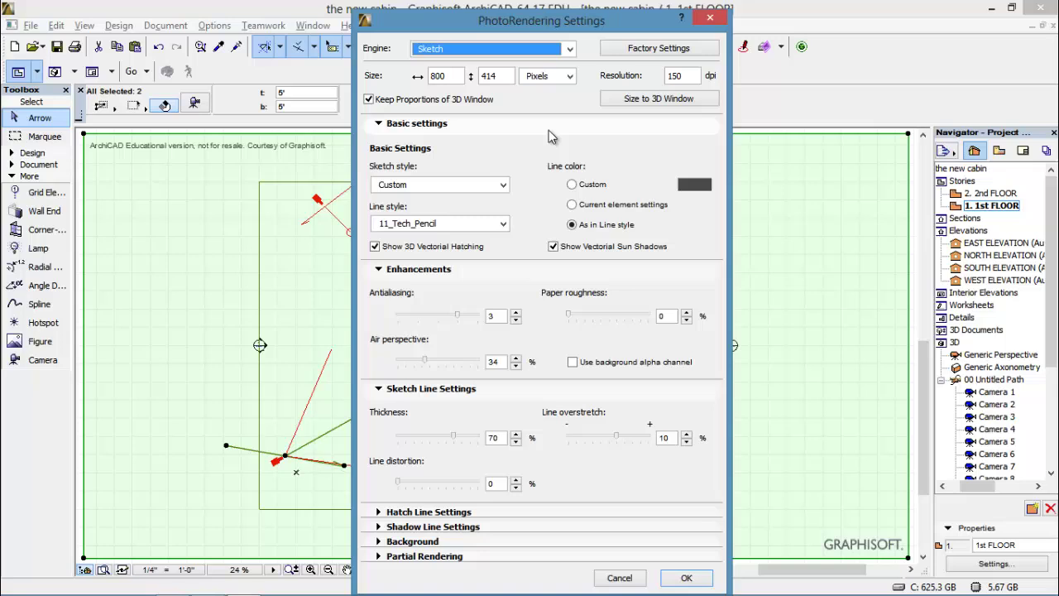
click(570, 51)
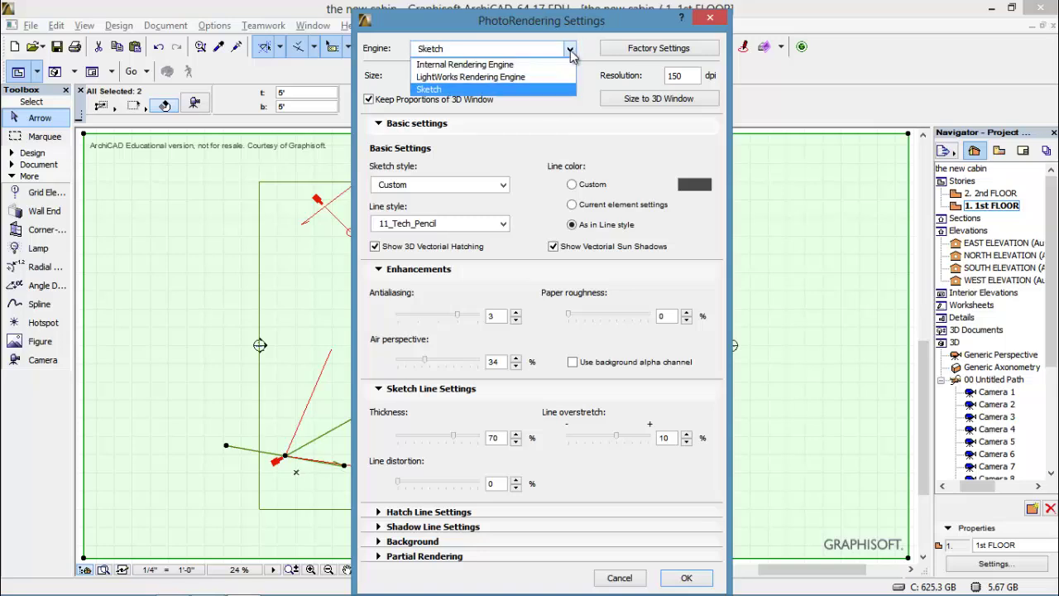
click(521, 80)
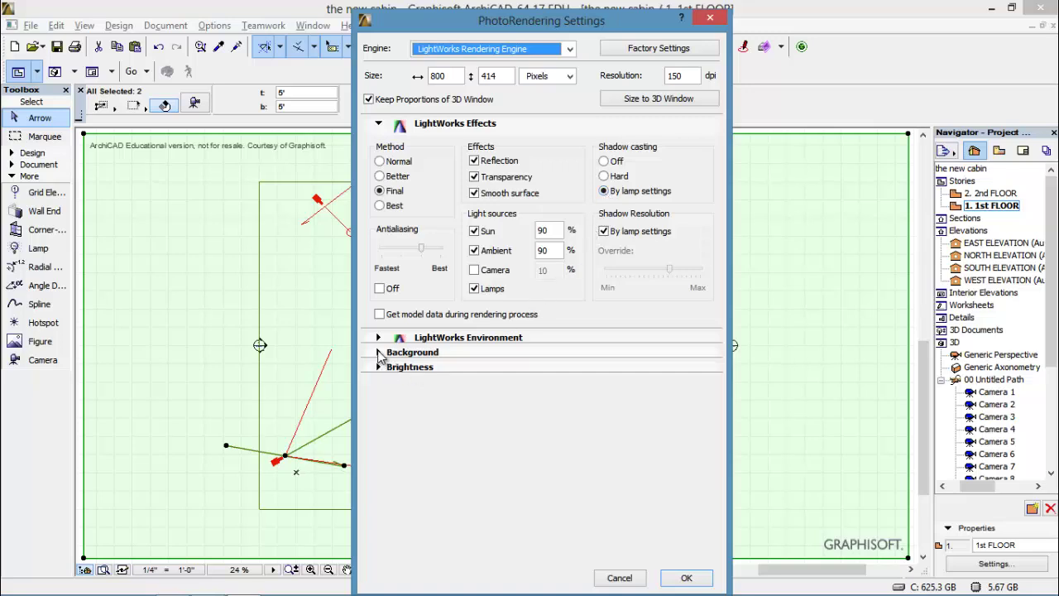
Set the background picture to Sky_clouds_2.jpg, expand Brightness, and accept the PhotoRendering settings.
click(380, 352)
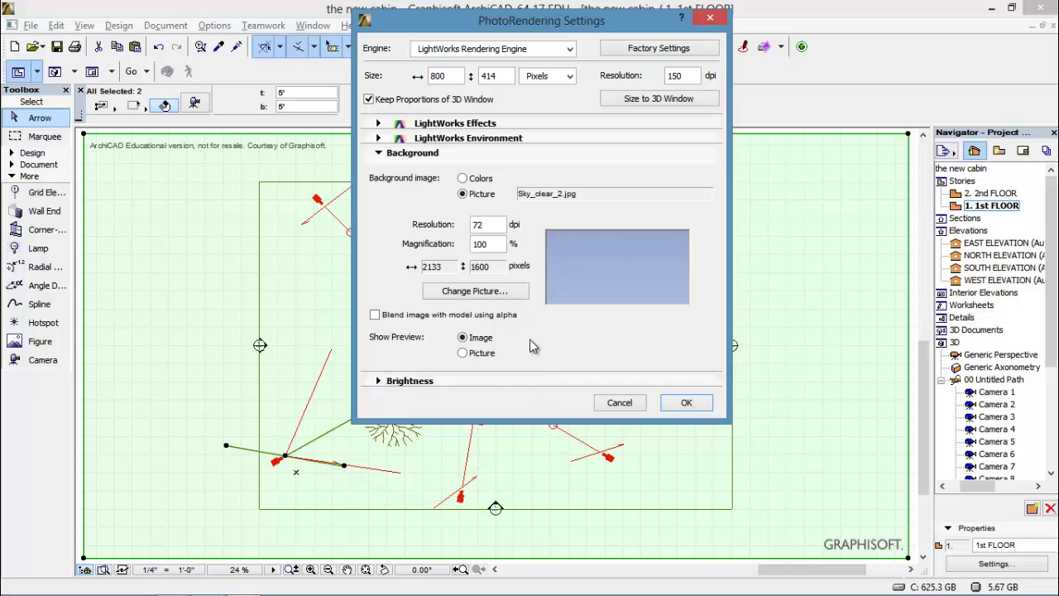
click(474, 291)
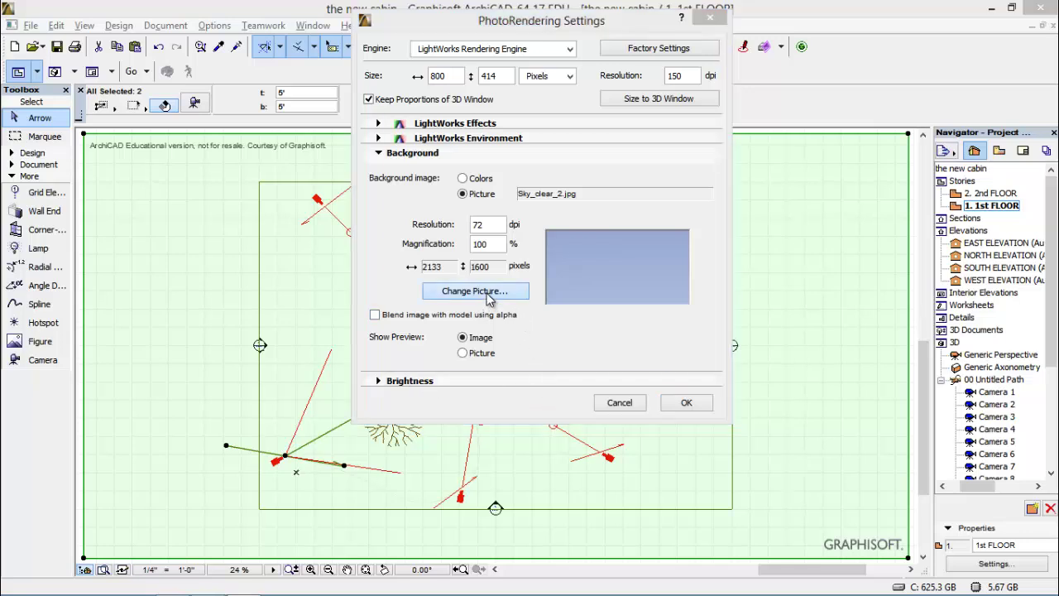
drag(488, 328, 515, 327)
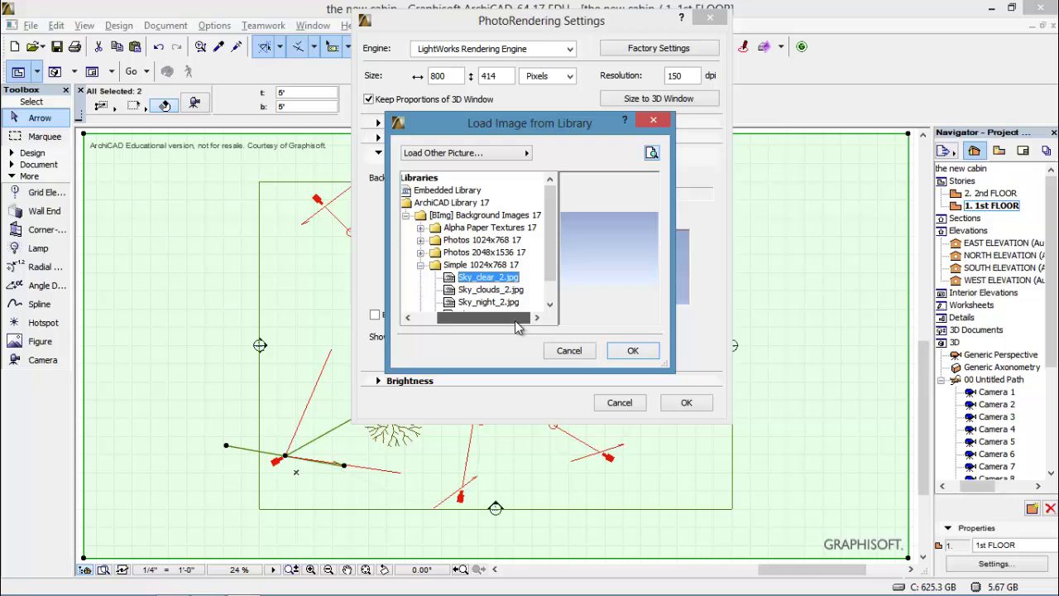
click(508, 291)
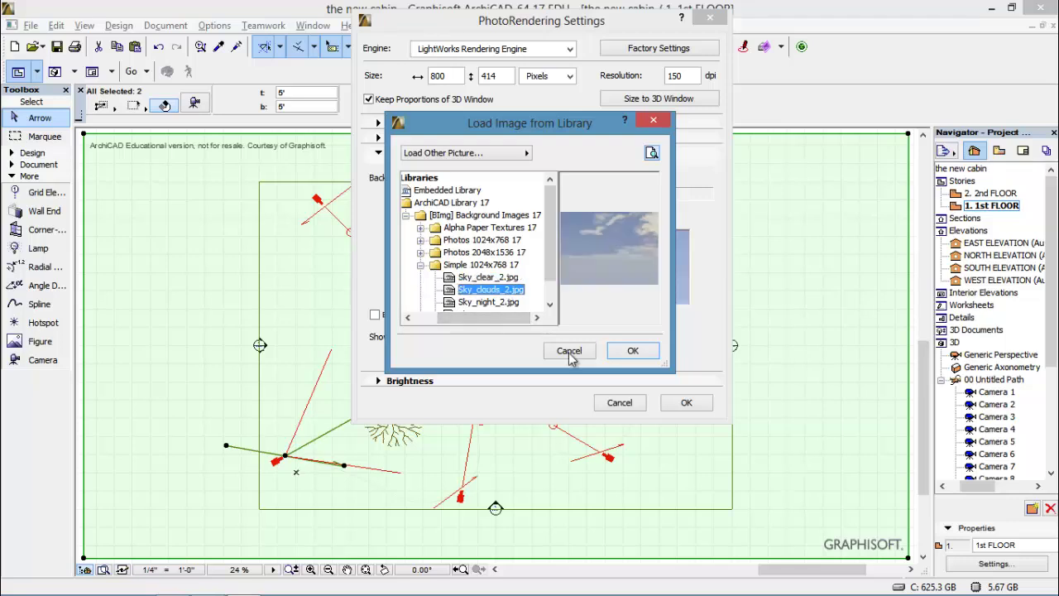
click(634, 352)
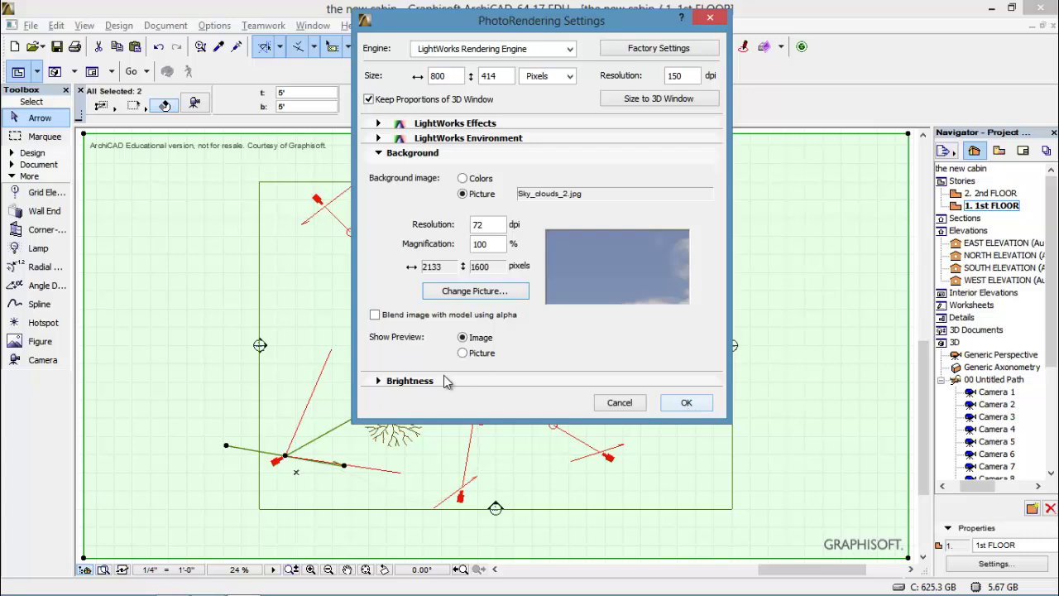
click(380, 389)
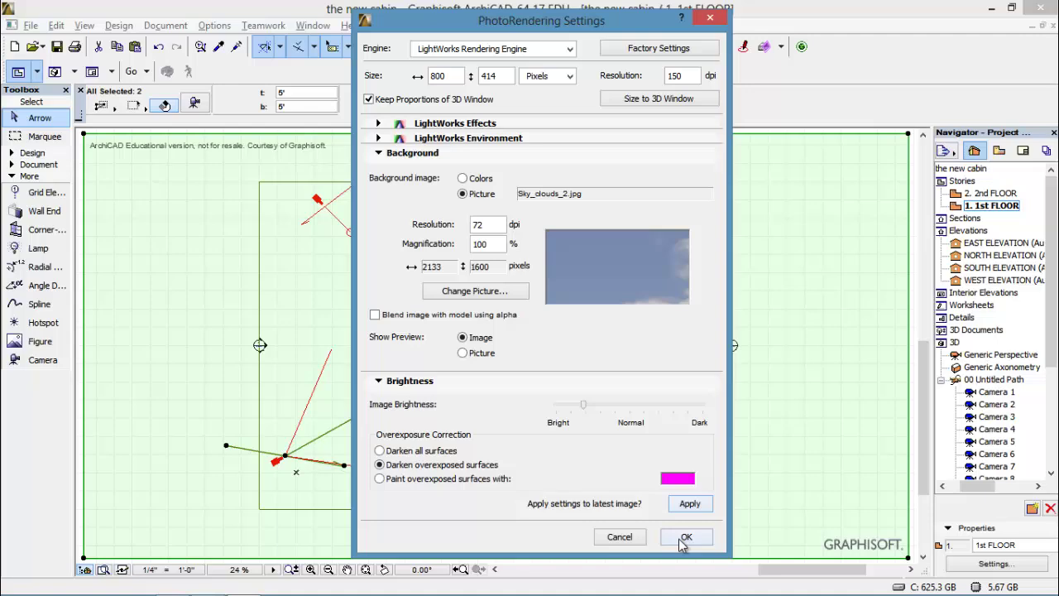
click(683, 538)
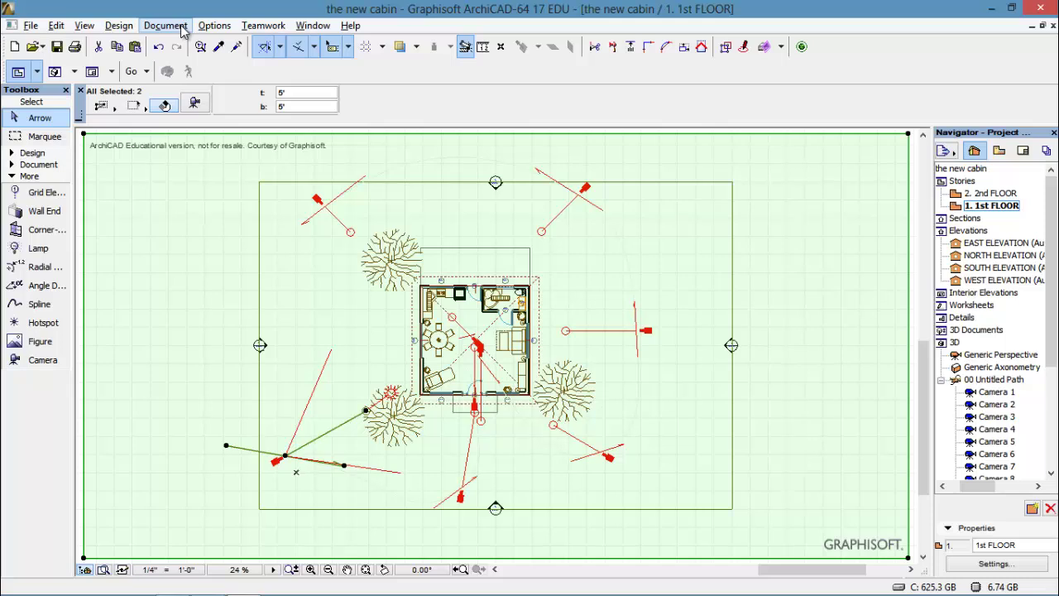
Open Document > Creative Imaging > Create Fly-Through for the 00: Untitled Path.
click(183, 31)
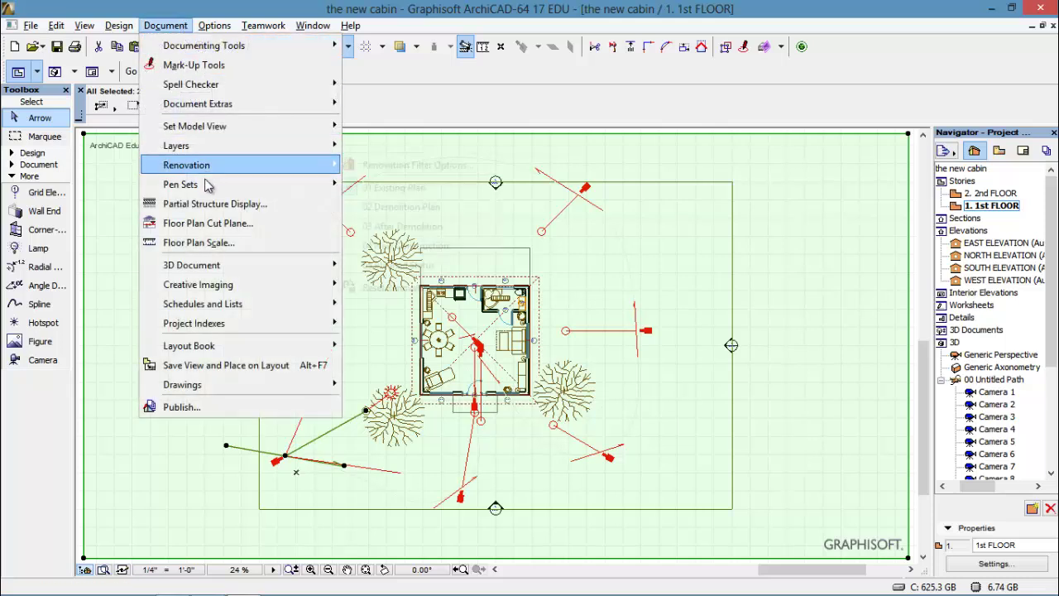
mouse_move(239, 296)
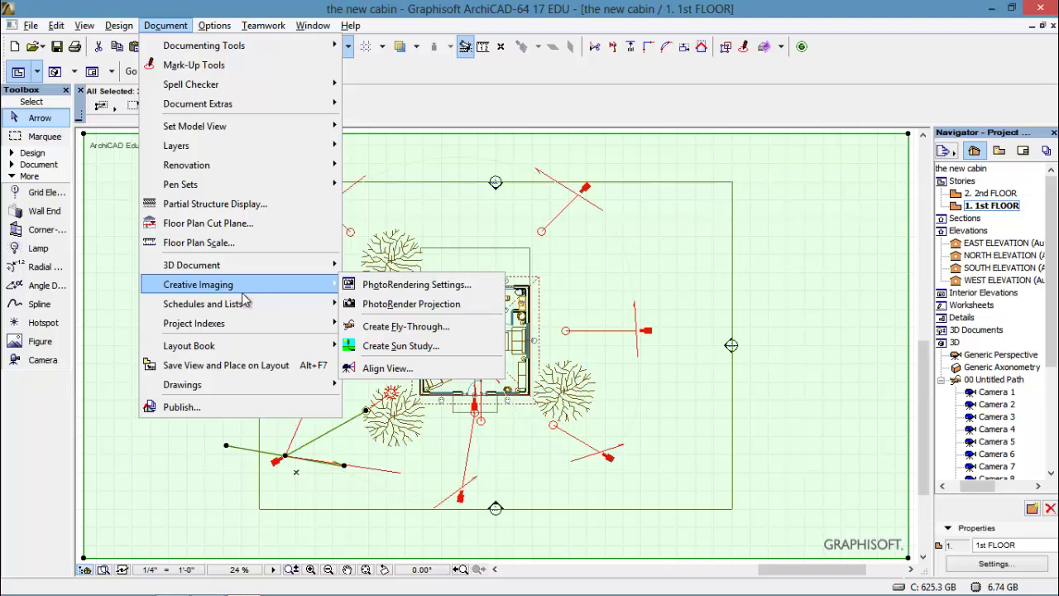
click(383, 328)
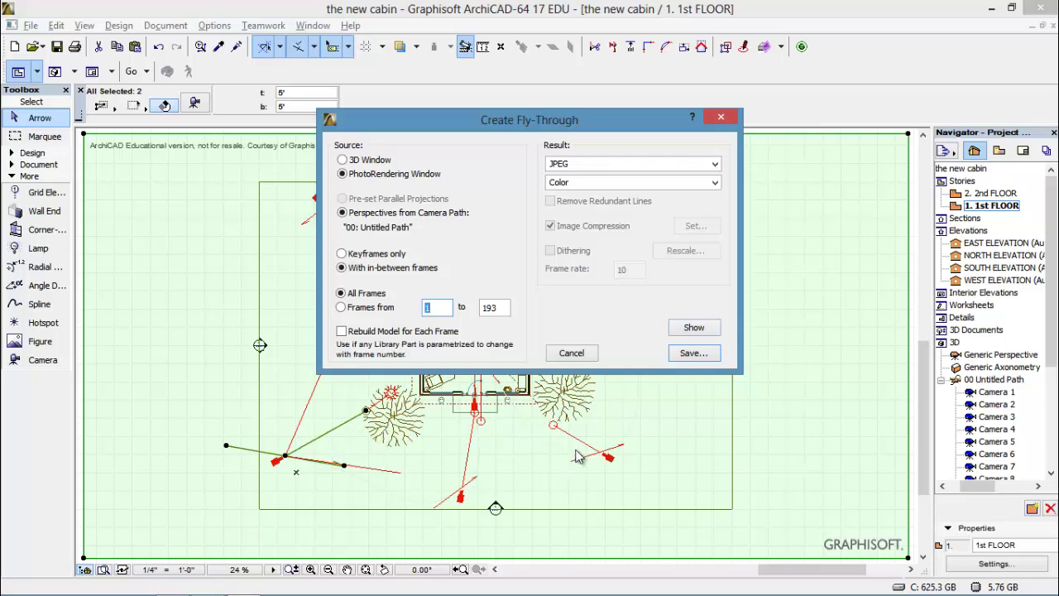
Start the photorendered fly-through preview with Show, then stop the rendering.
click(695, 328)
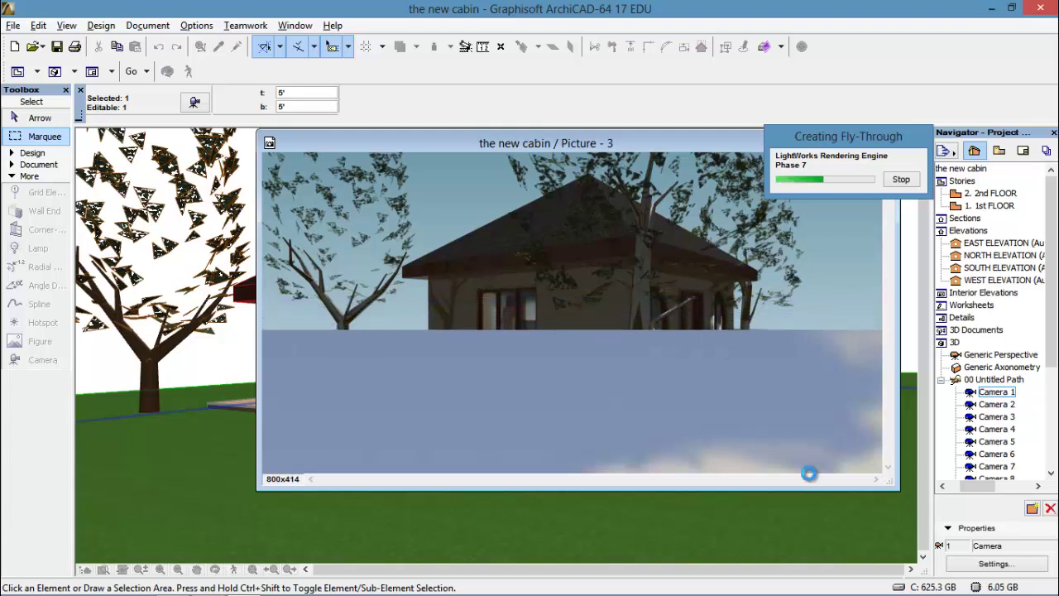
click(905, 181)
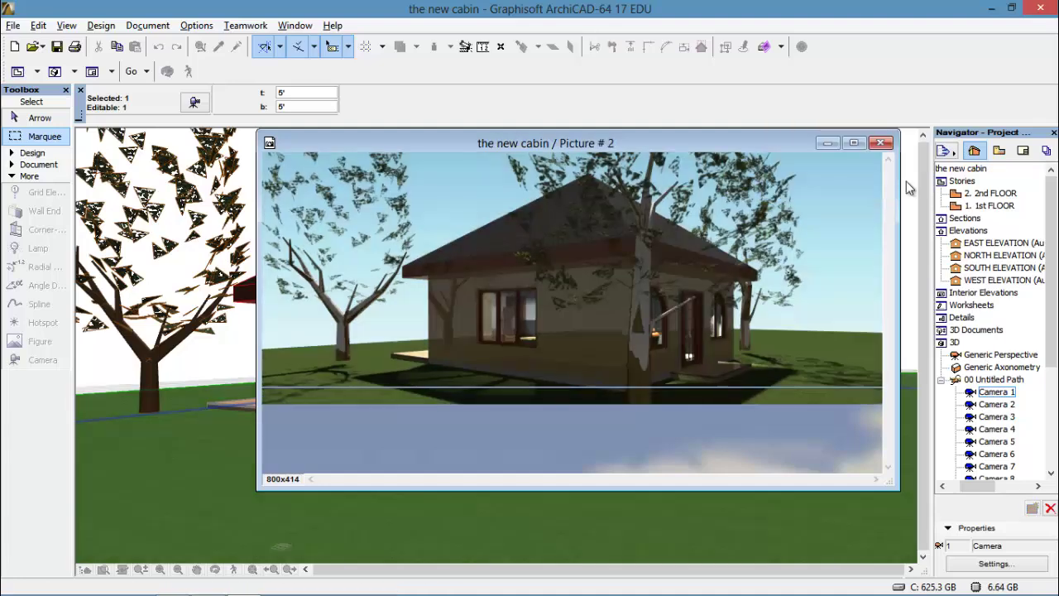
Close the rendered picture and bring up Document > Creative Imaging > Create Fly-Through.
click(882, 144)
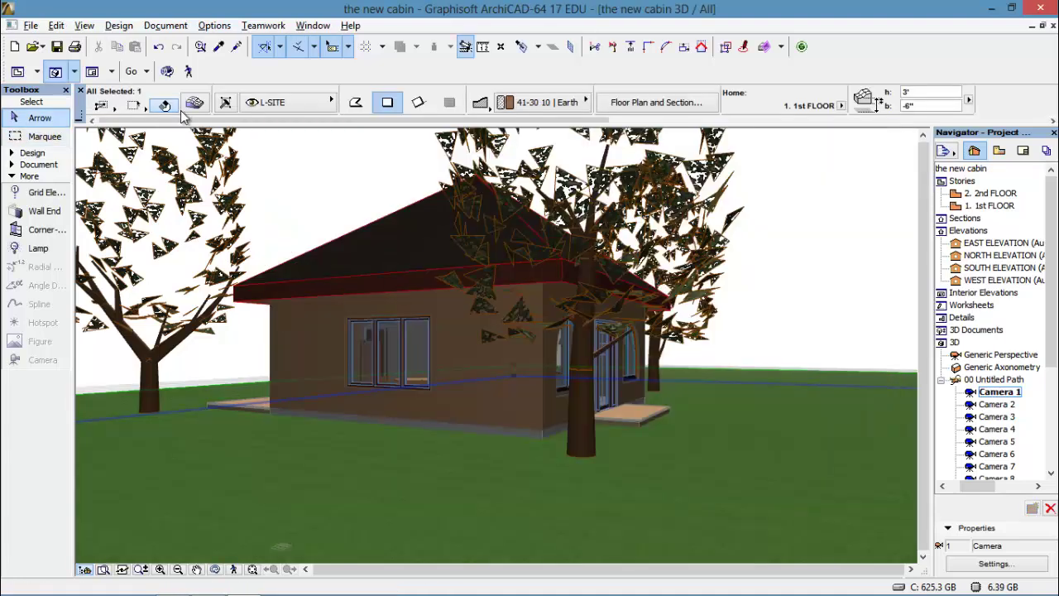
click(166, 26)
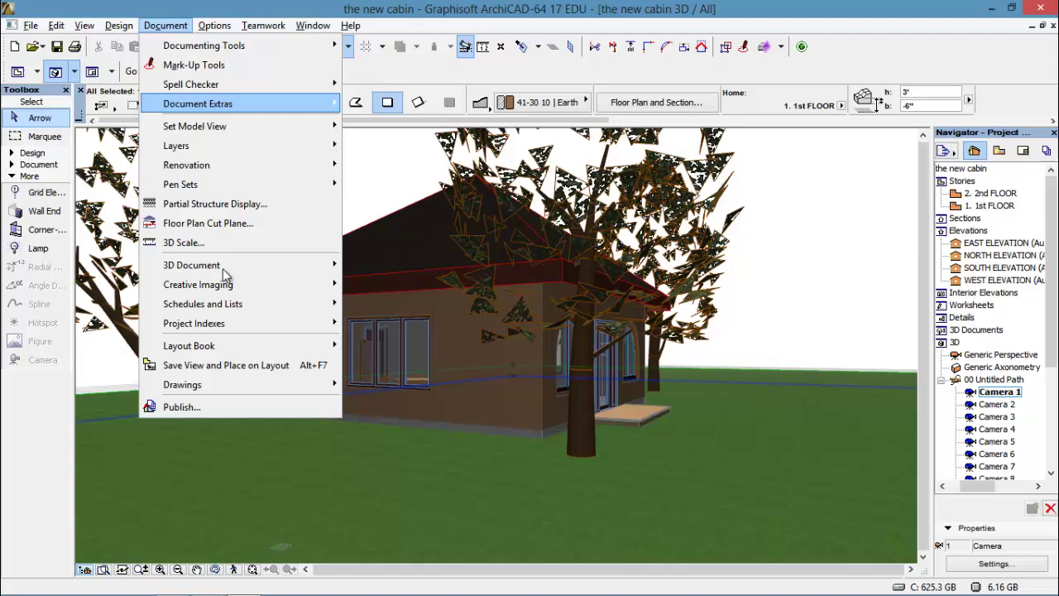
mouse_move(235, 288)
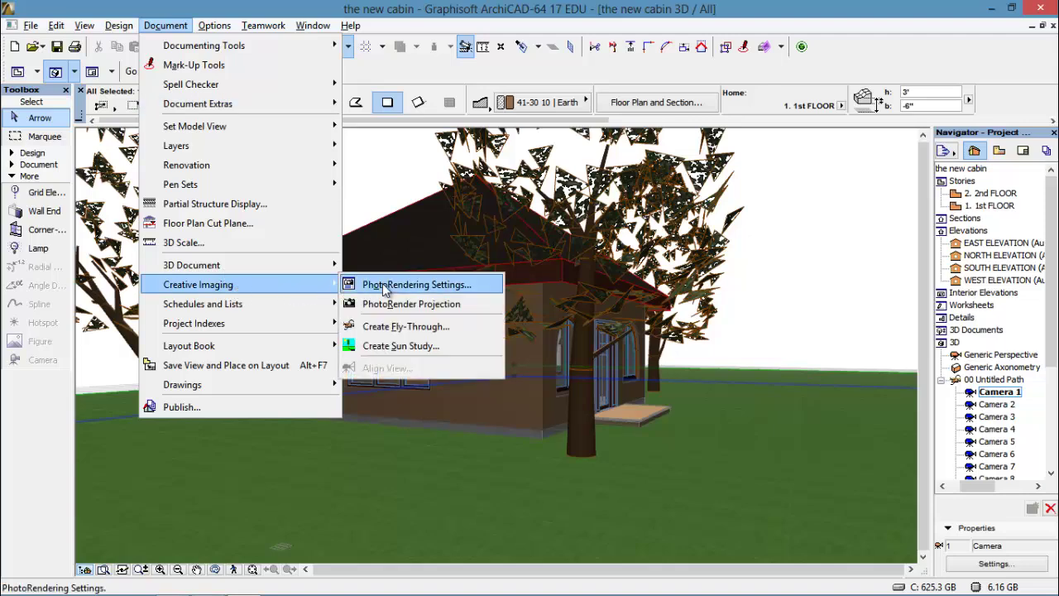
click(404, 329)
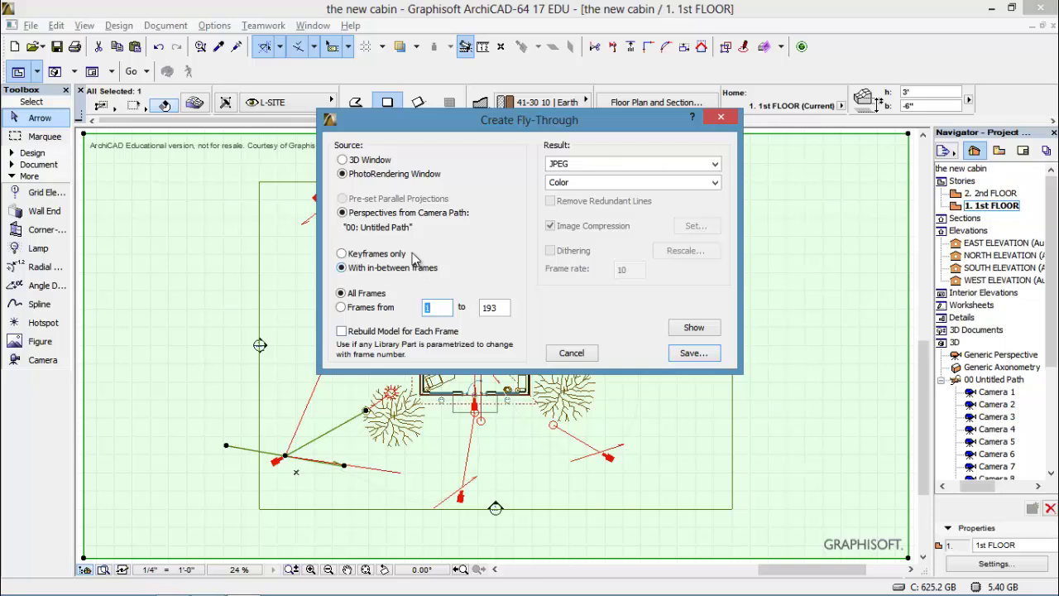
Use the 3D Window as the fly-through source, output a QuickTime Movie File in colour.
click(343, 160)
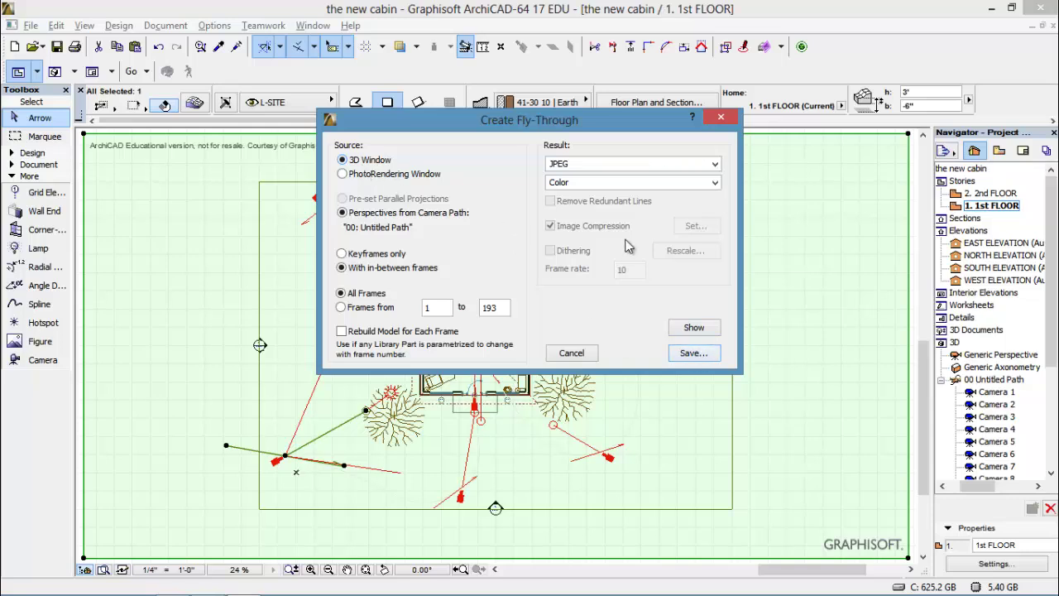
click(716, 165)
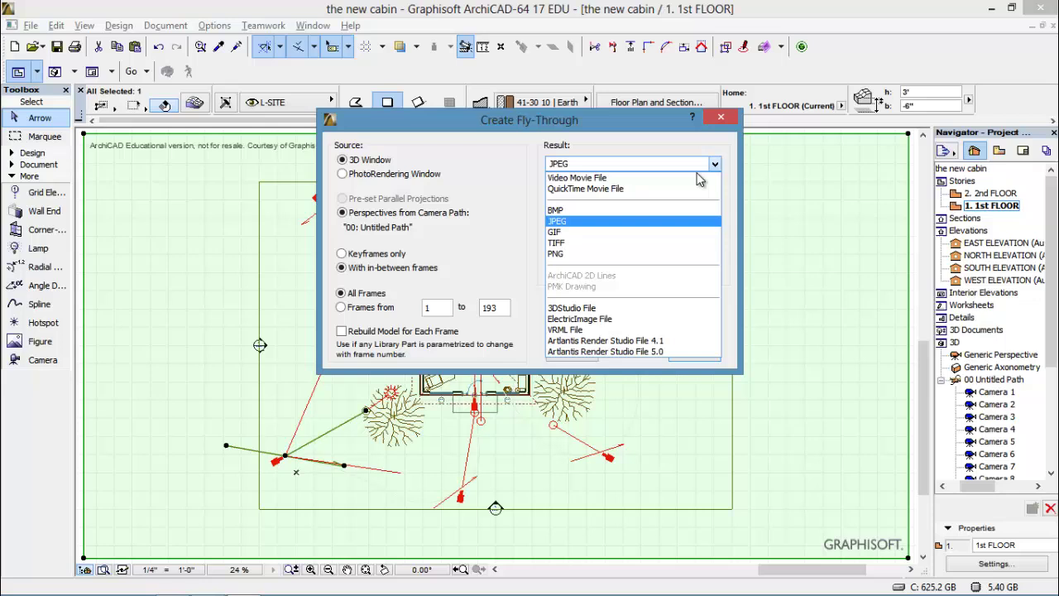
click(591, 189)
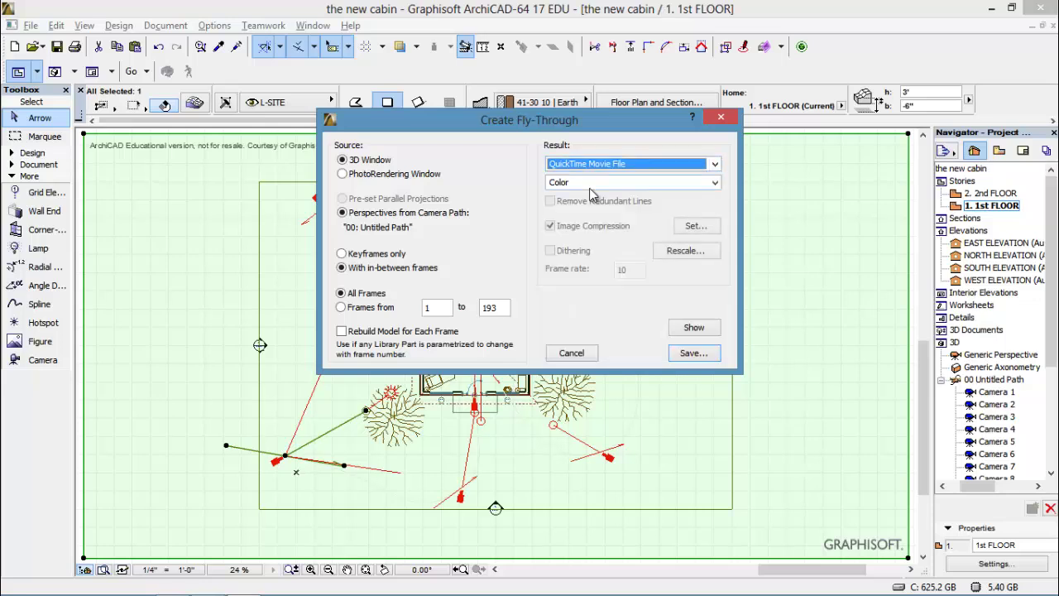
click(715, 183)
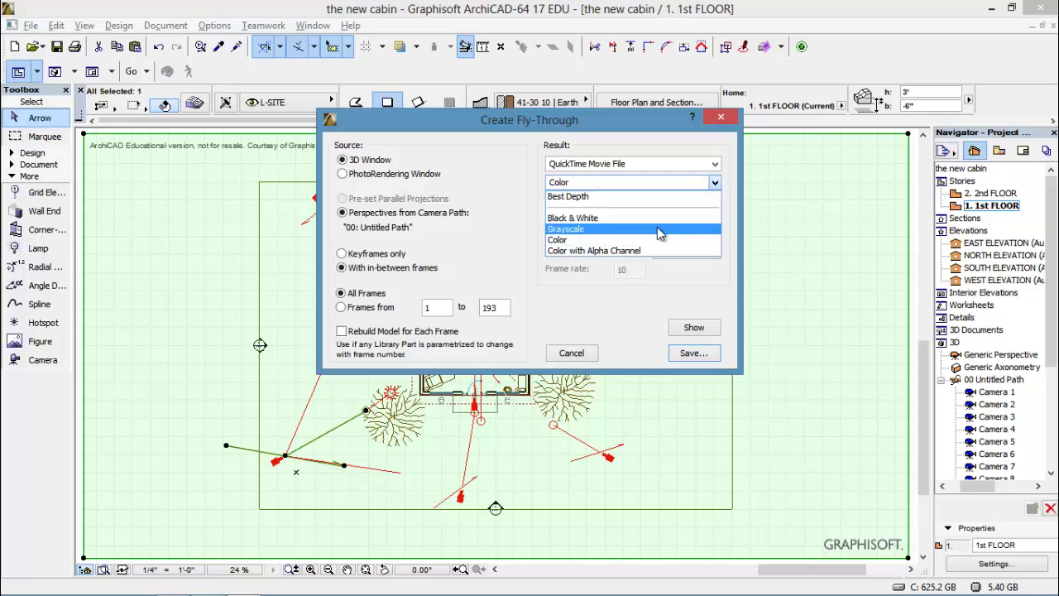
click(582, 239)
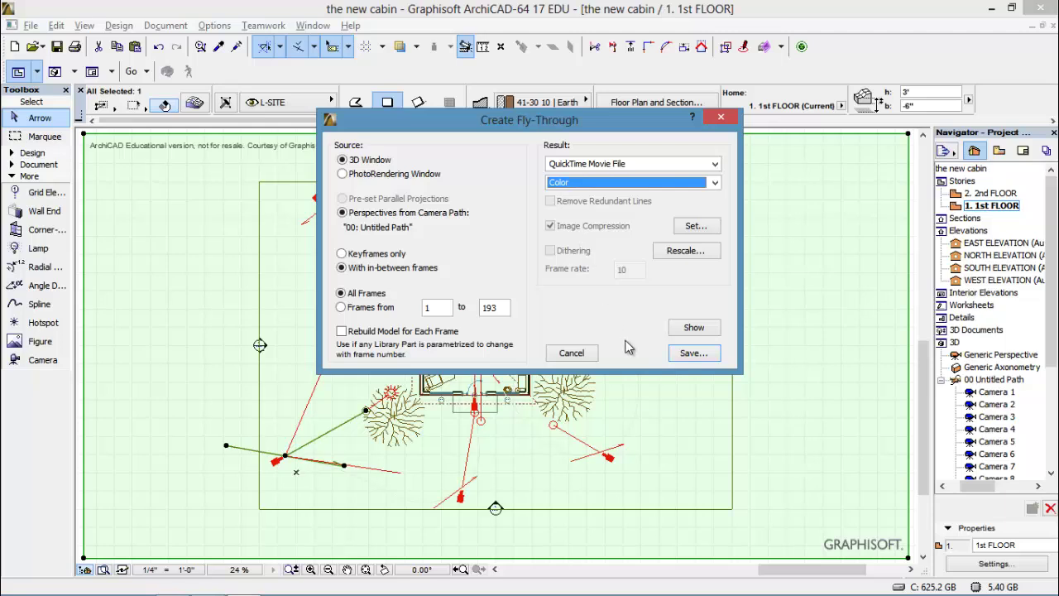
Play the fly-through in the 3D window, stop it inside the kitchen, then Alt+Tab away.
click(693, 329)
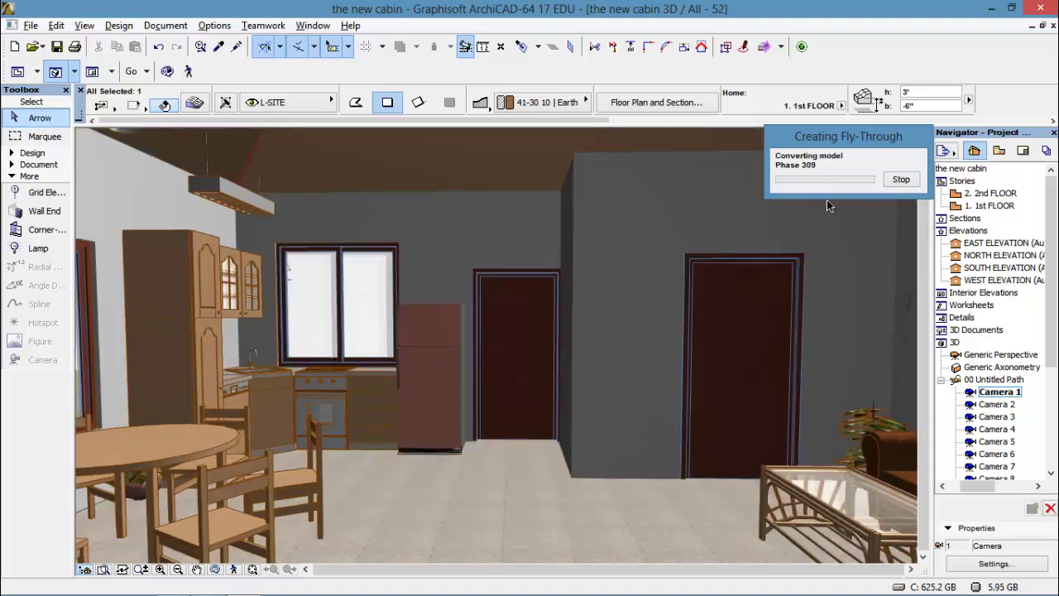
click(902, 179)
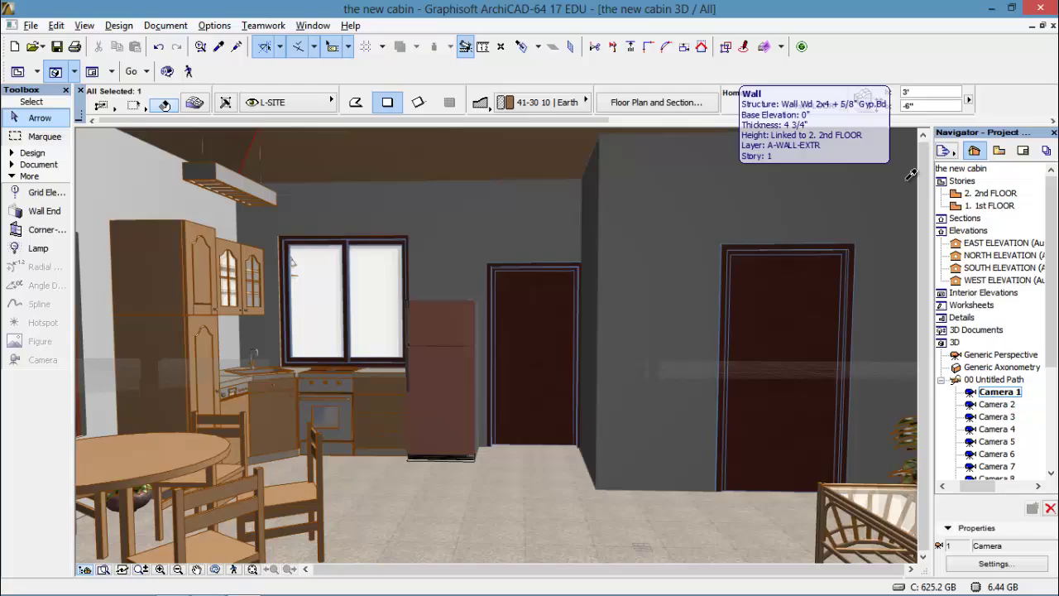
key(alt+Tab)
key(alt+Tab)
key(alt+Tab)
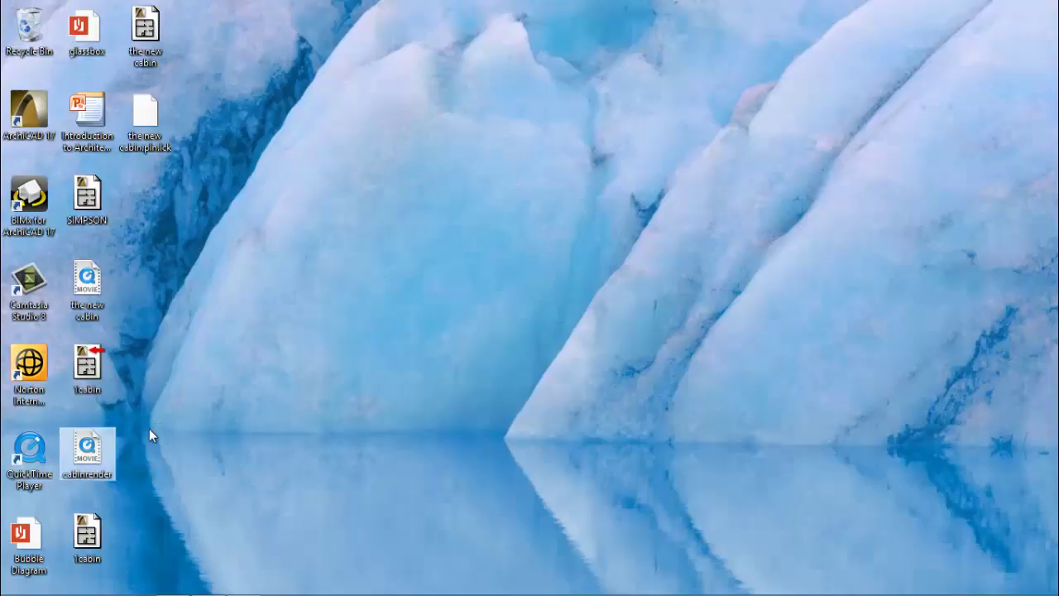
Open the cabinrender movie from the desktop in QuickTime Player.
double_click(89, 457)
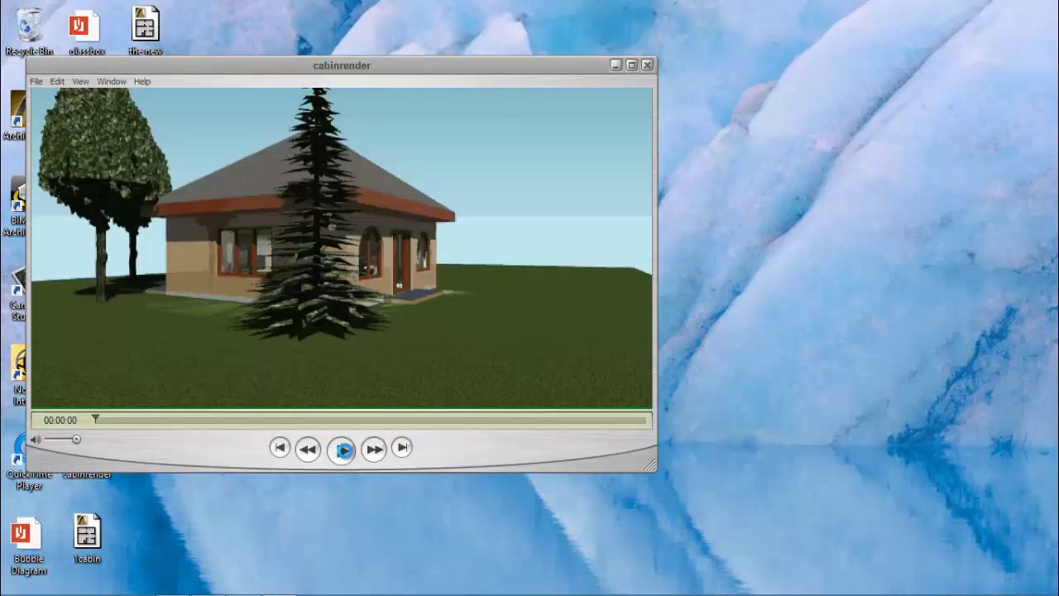
Play the cabinrender movie through to 00:00:16 on the front patio.
click(344, 449)
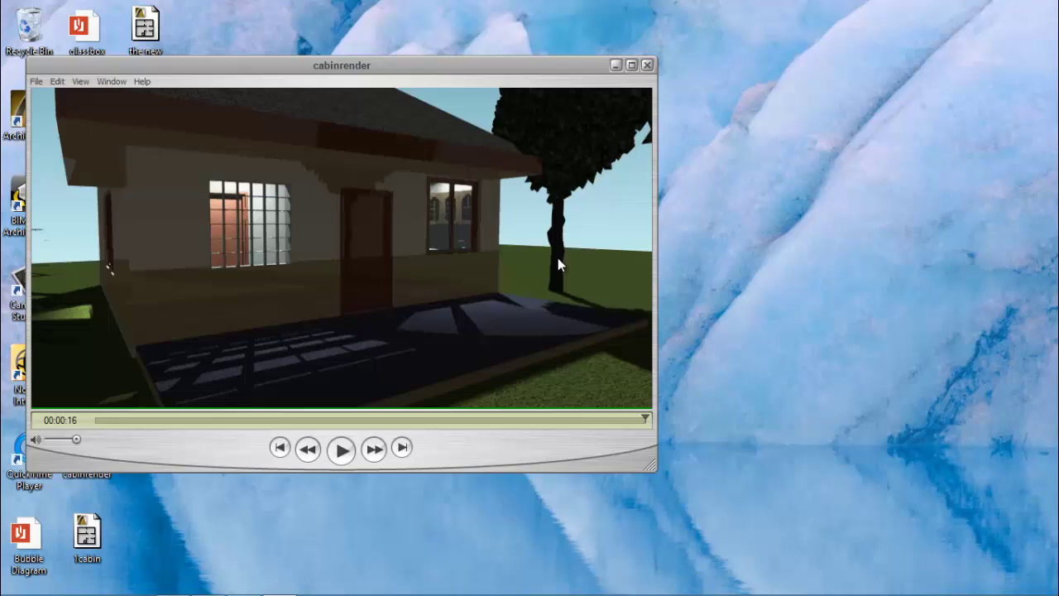
Close the QuickTime movie window and return to ArchiCAD's 3D kitchen view.
click(648, 66)
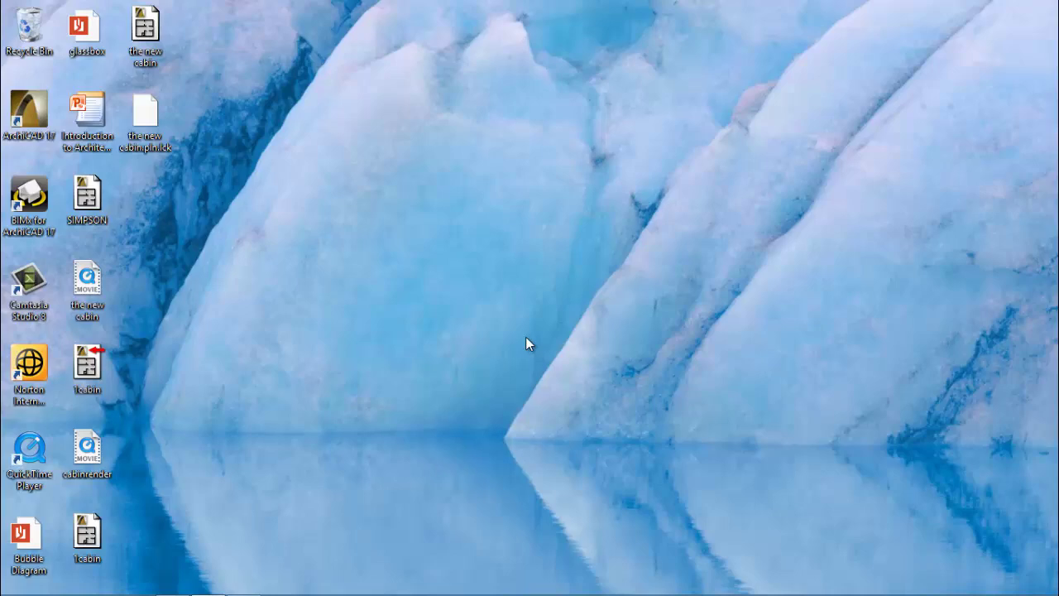
key(alt+Tab)
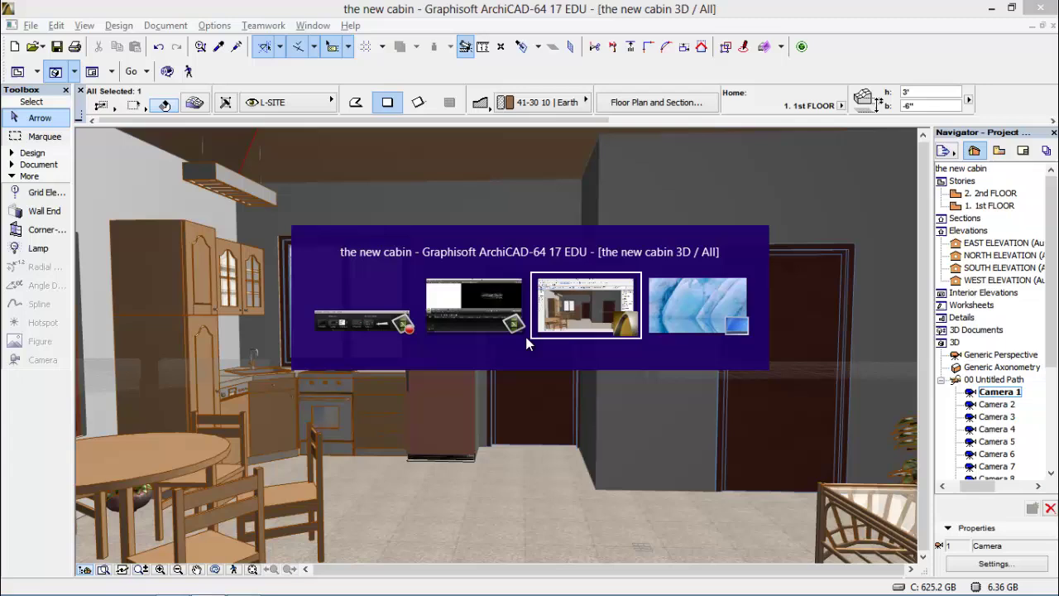